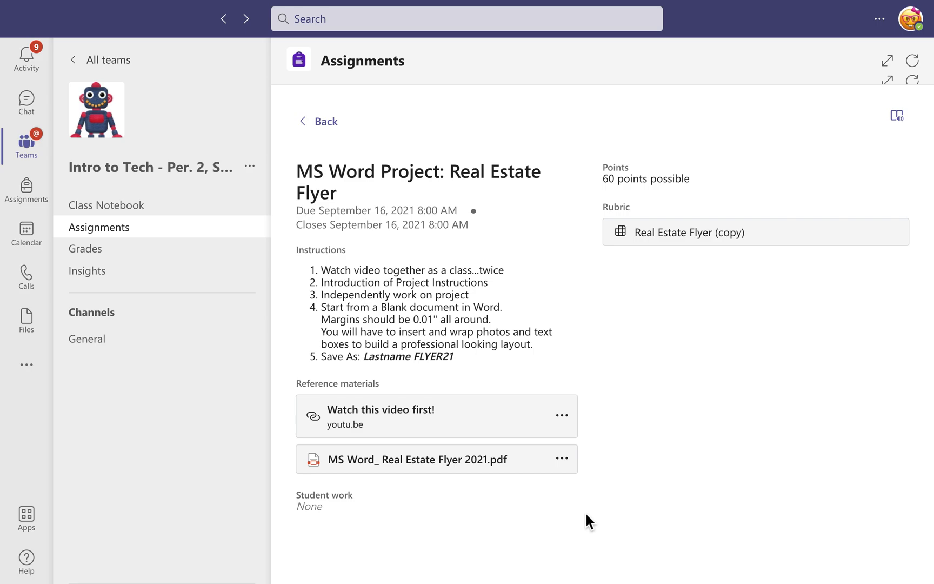
# Step: Switch to Safari, browse the real estate flyer image results for layout ideas, and preview Real Estate Flyer Vol-06 by Imagine Design Studio
pyautogui.hotkey('ctrl', 'Left')
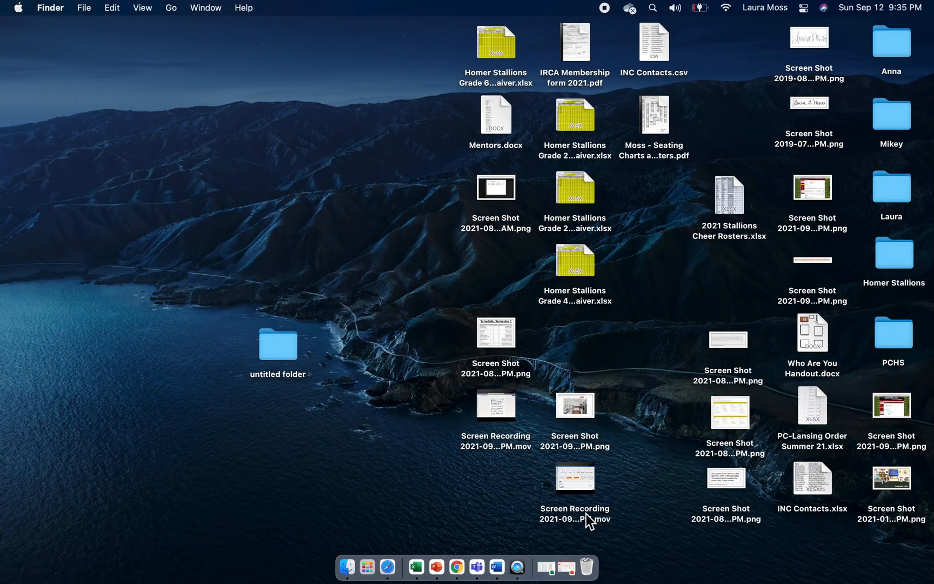
pyautogui.hotkey('ctrl', 'Right')
pyautogui.hotkey('ctrl', 'Right')
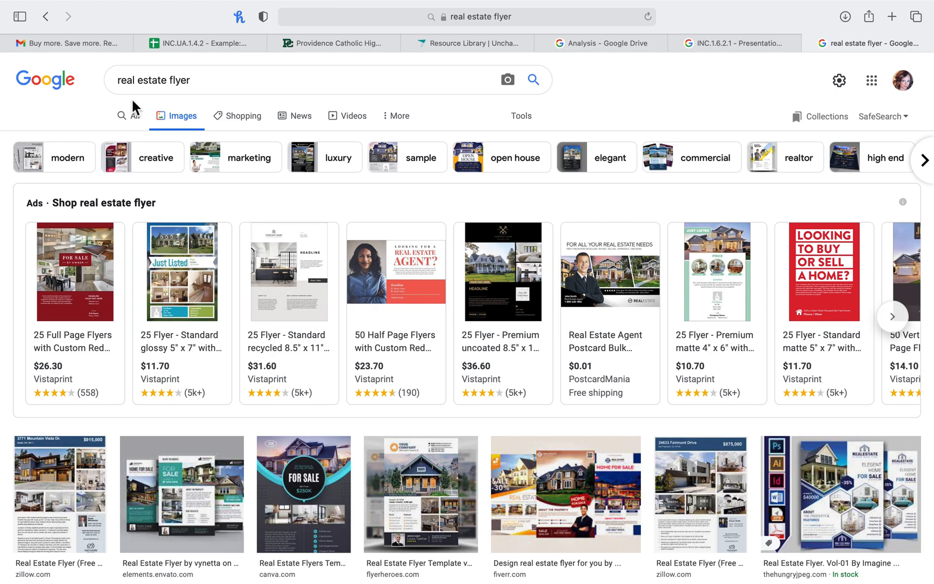
pyautogui.scroll(-5, 307, 292)
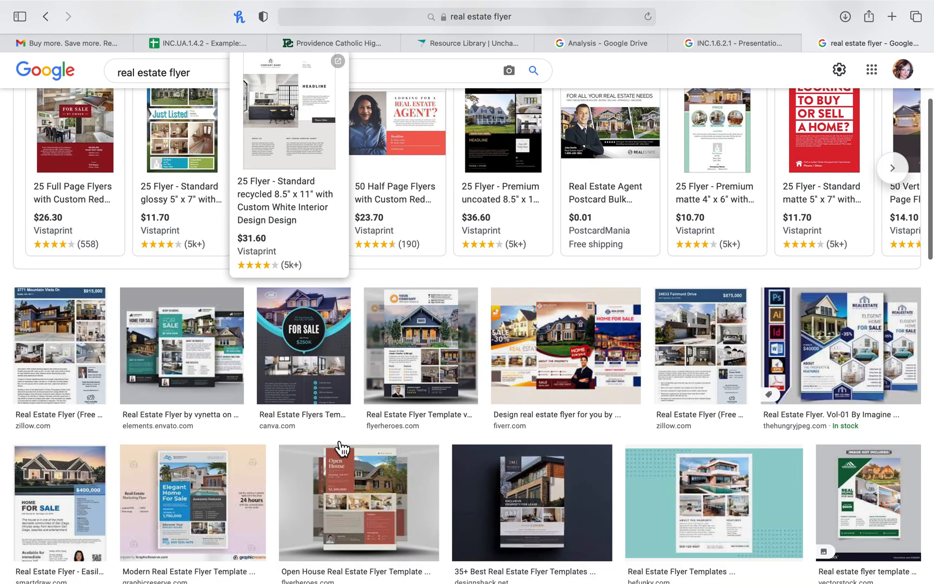
pyautogui.scroll(-2, 348, 498)
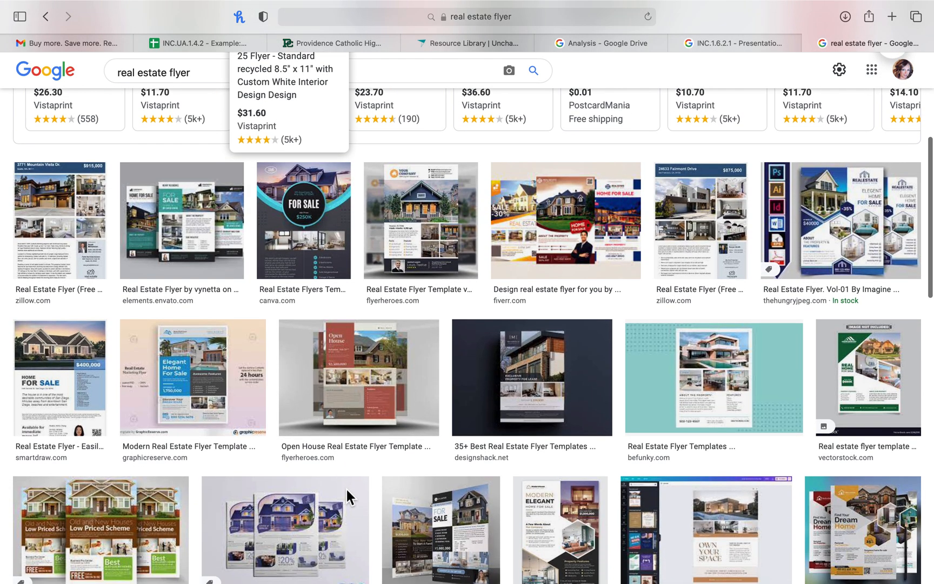
pyautogui.scroll(-2, 345, 486)
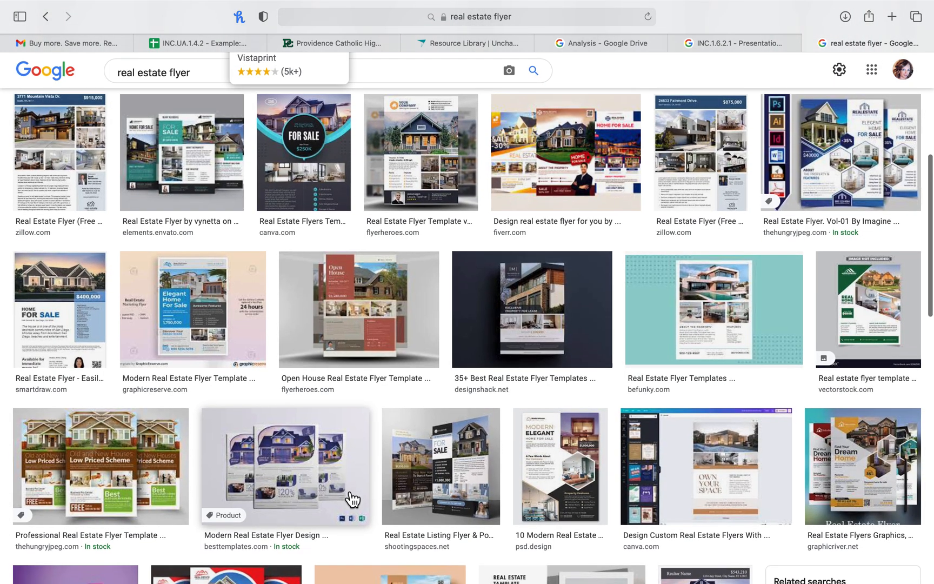
pyautogui.scroll(-3, 351, 498)
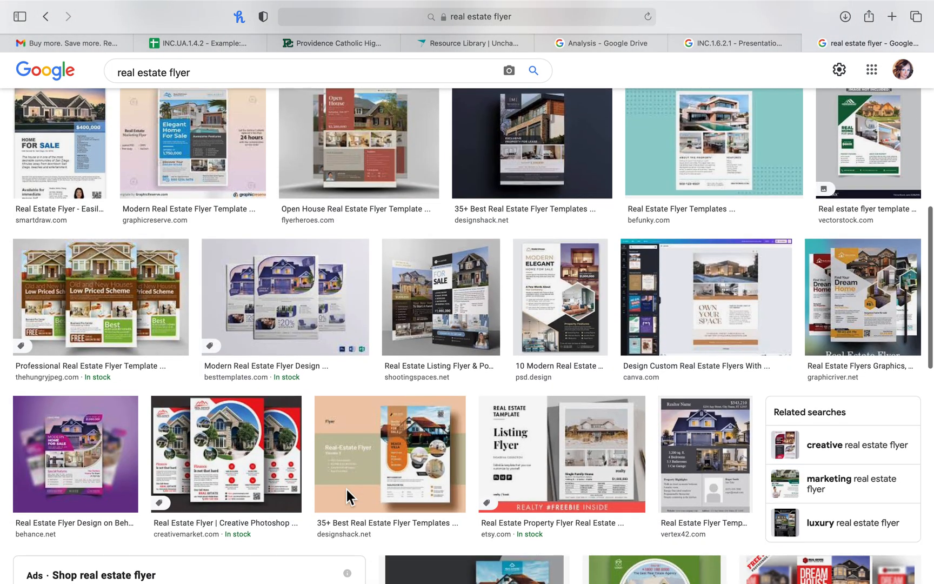
pyautogui.scroll(-4, 353, 498)
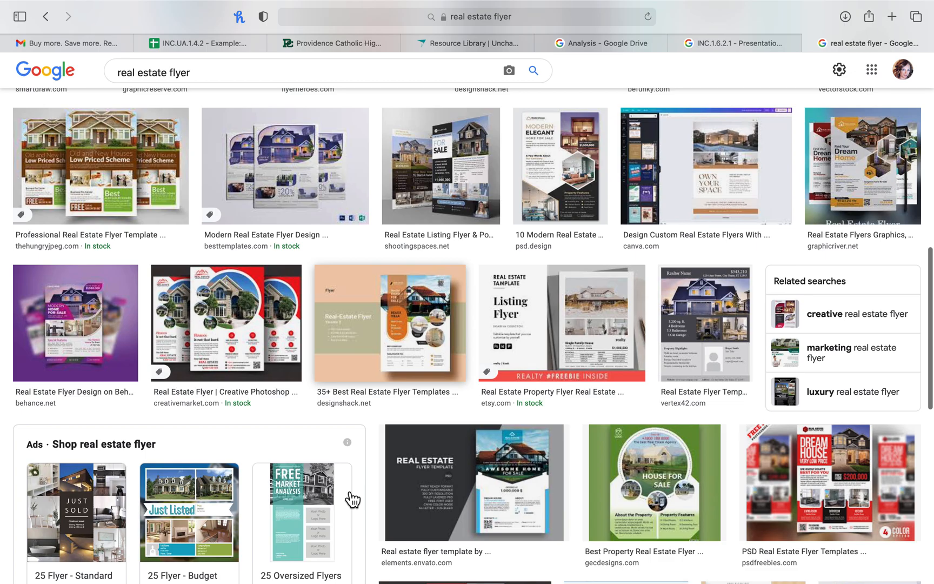
pyautogui.scroll(-4, 352, 498)
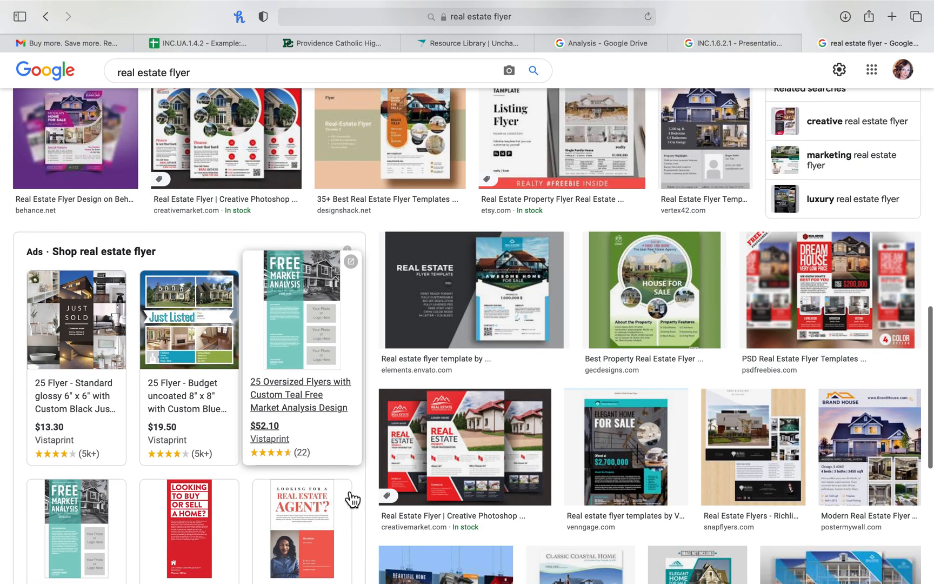
pyautogui.scroll(-2, 351, 494)
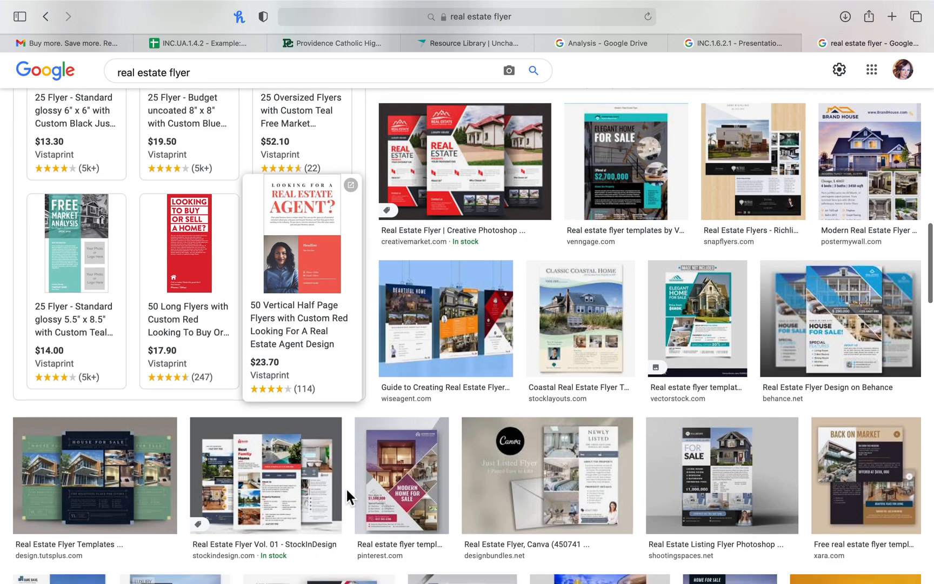
pyautogui.scroll(-2, 345, 486)
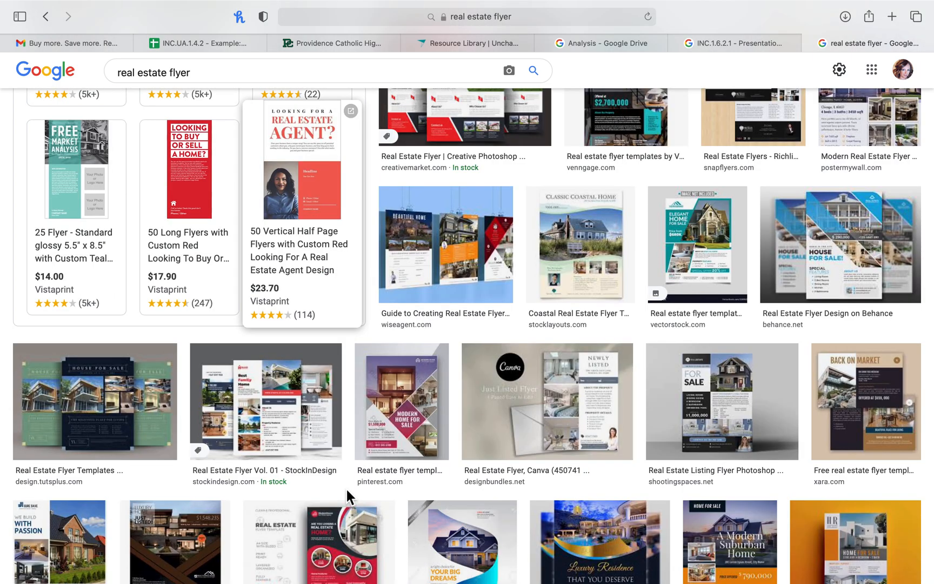
pyautogui.scroll(-5, 346, 486)
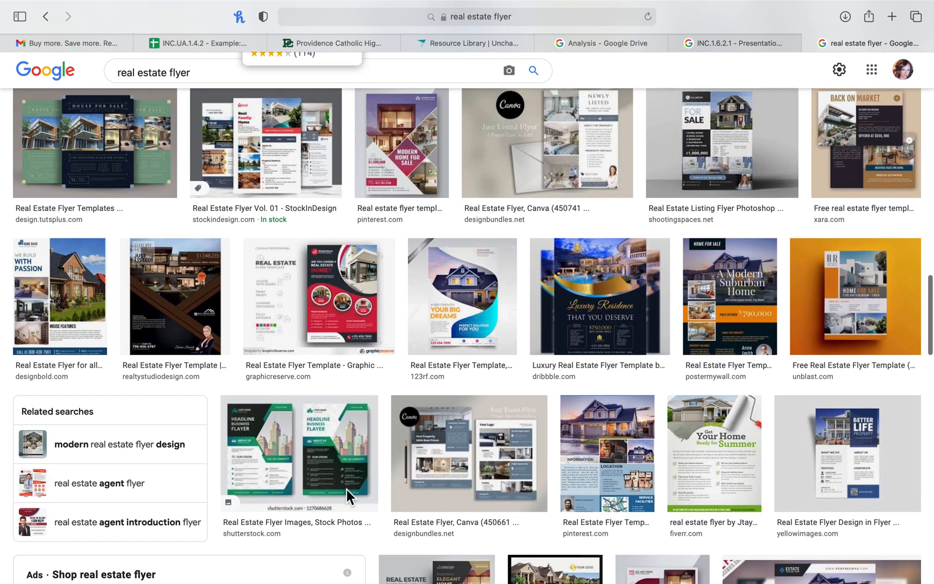
pyautogui.scroll(-4, 346, 486)
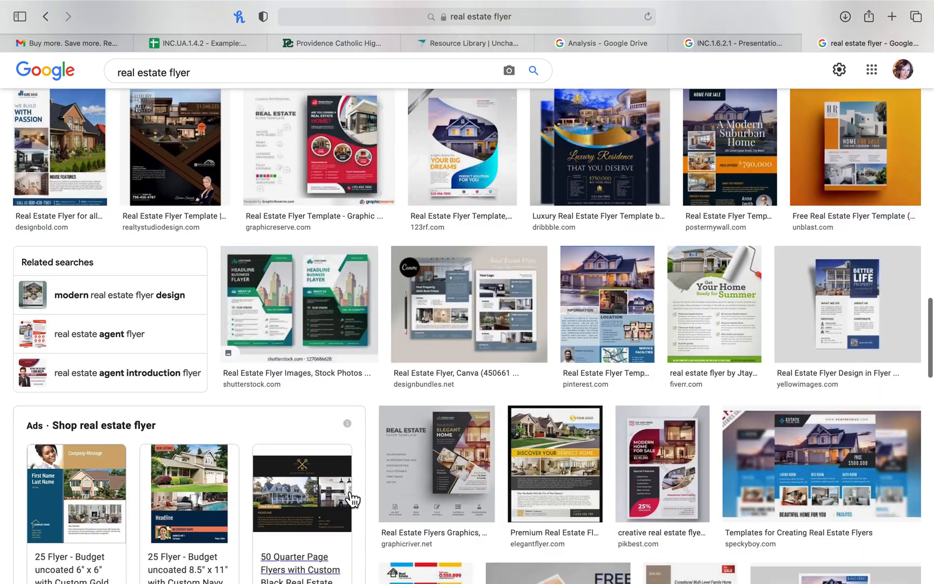
pyautogui.scroll(-6, 351, 498)
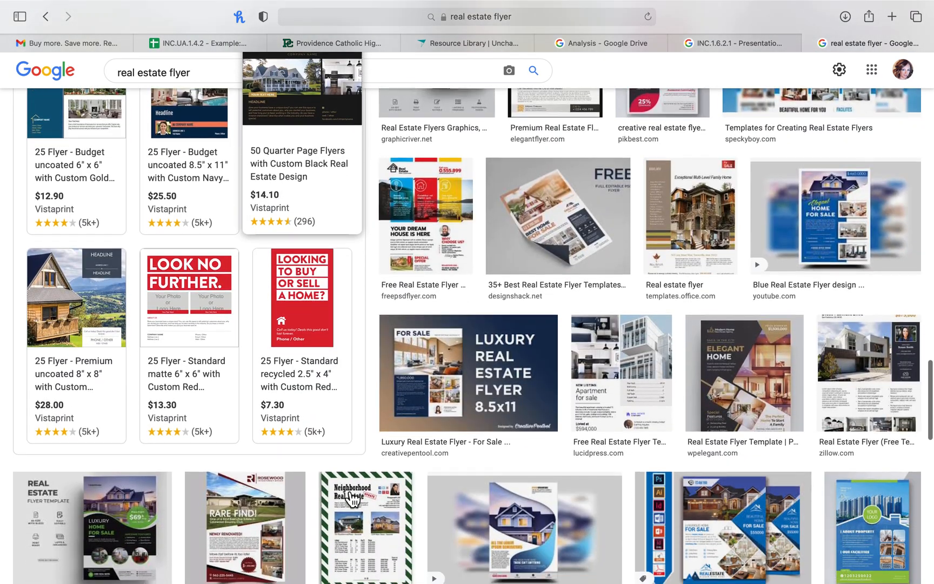
pyautogui.scroll(-2, 352, 500)
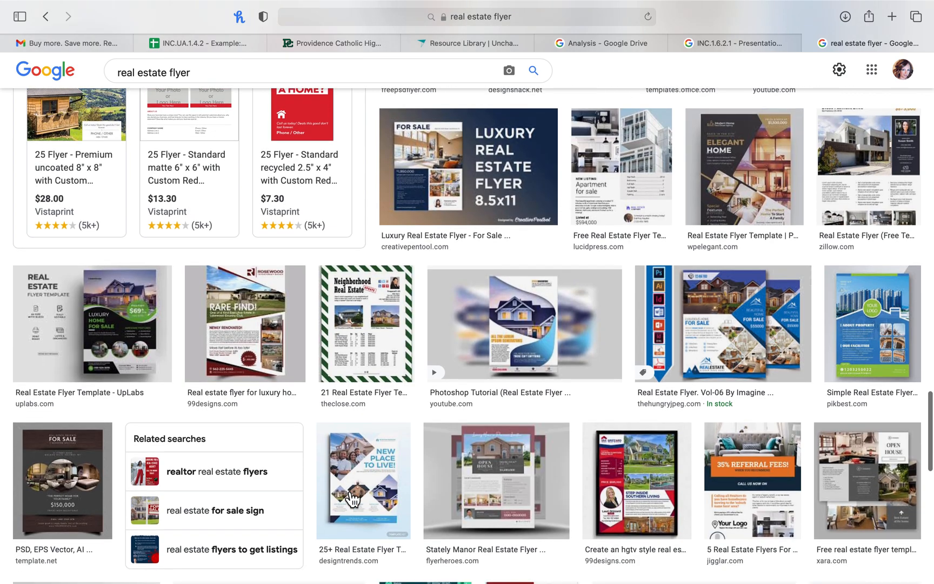
pyautogui.click(783, 343)
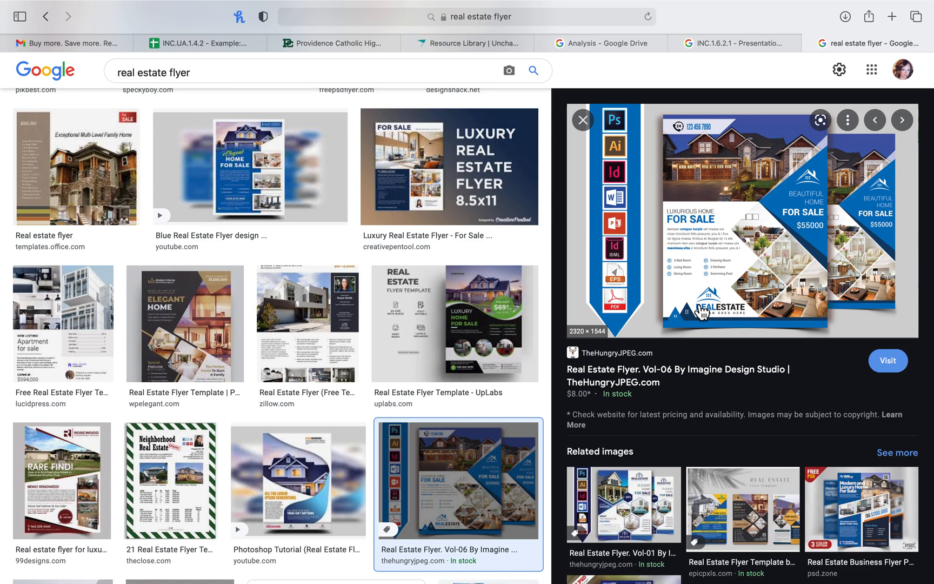
# Step: Switch to Word, create a blank document, and show its window in full screen
pyautogui.hotkey('ctrl', 'Right')
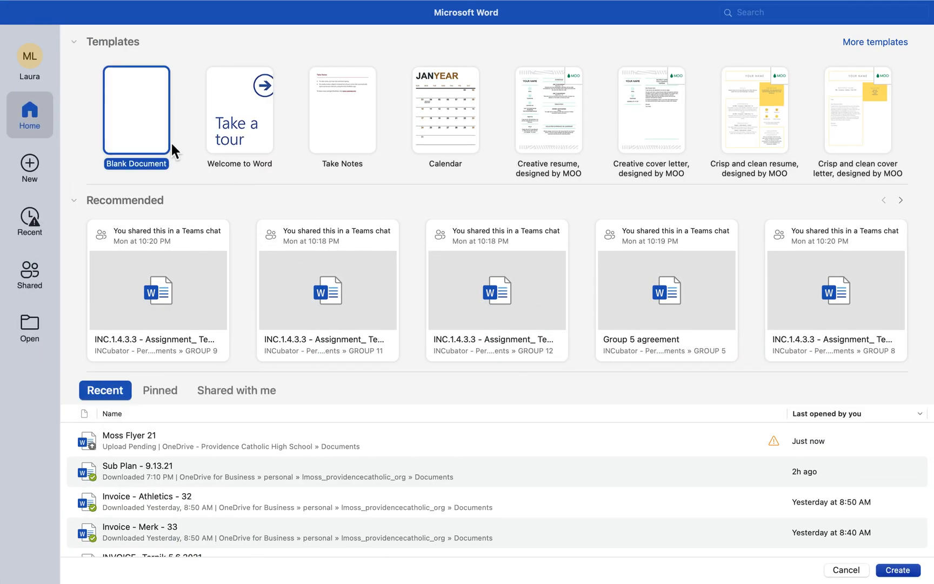
pyautogui.click(894, 569)
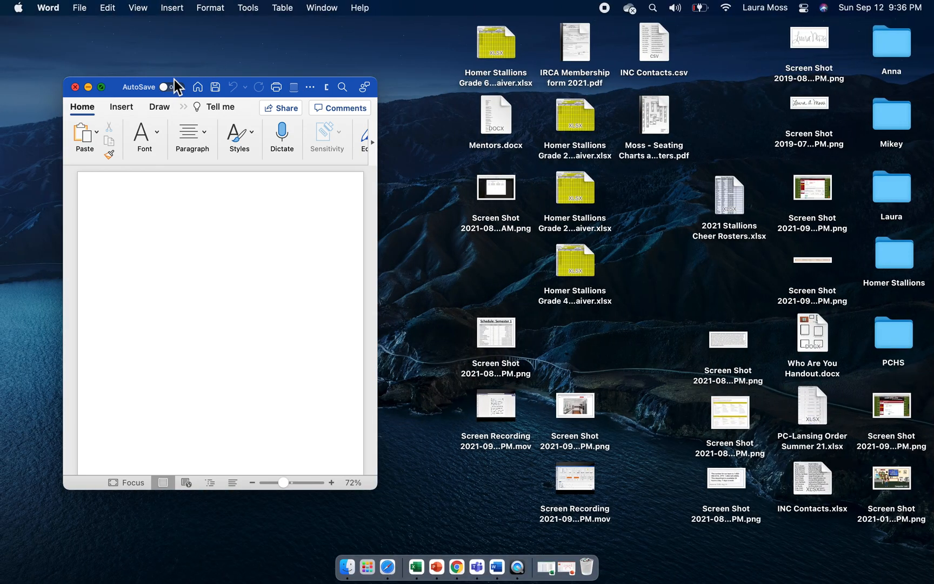
pyautogui.click(101, 87)
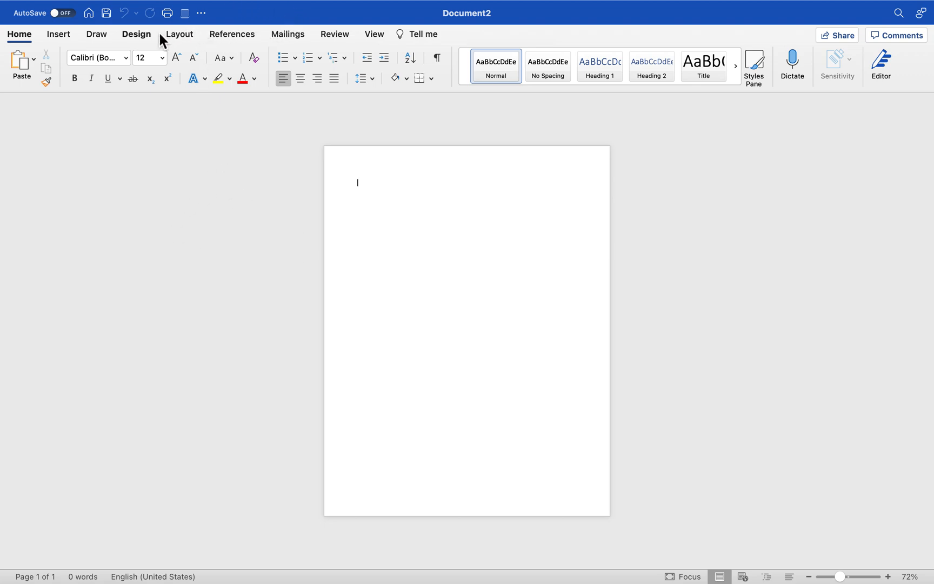
# Step: Open the custom margin settings and set the top and bottom page margins to .1 inch
pyautogui.click(179, 35)
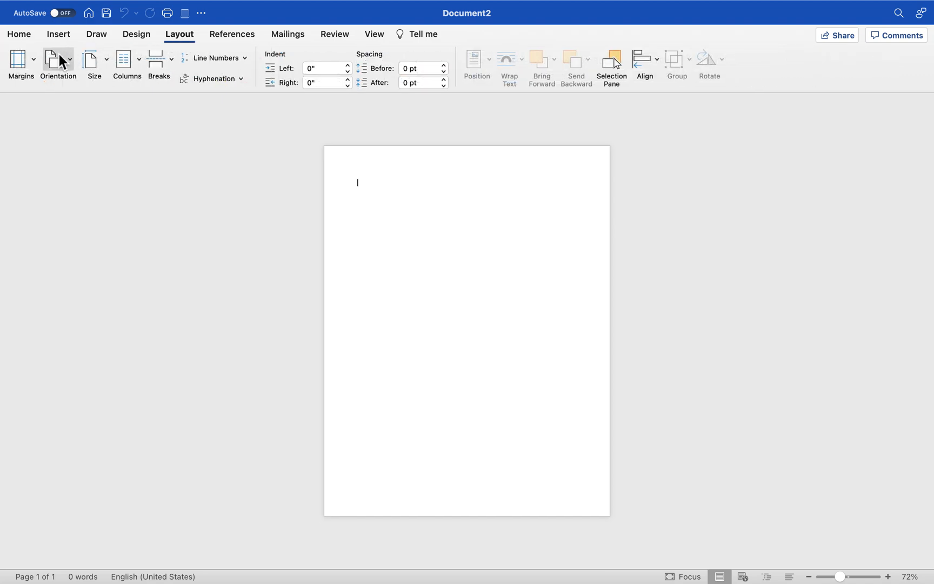
pyautogui.click(35, 67)
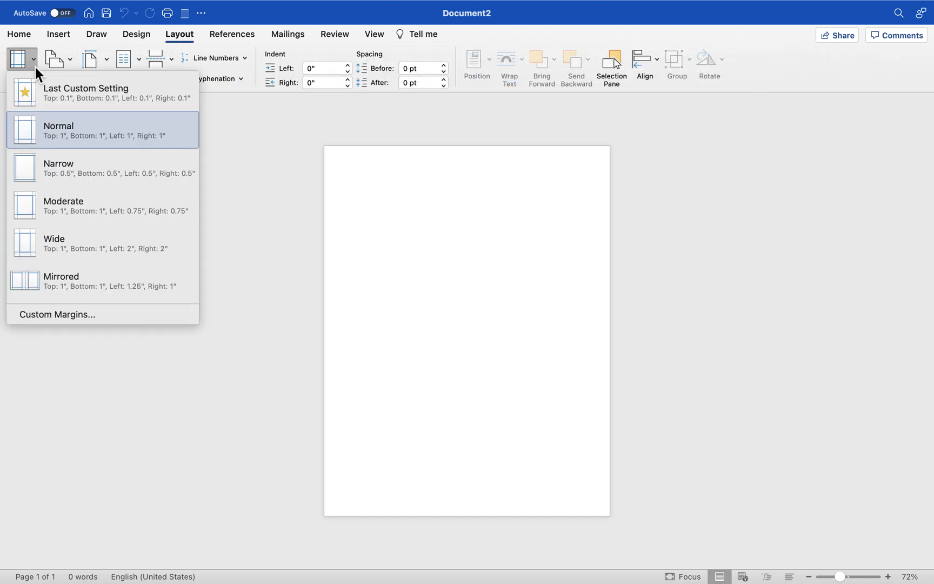
pyautogui.click(54, 314)
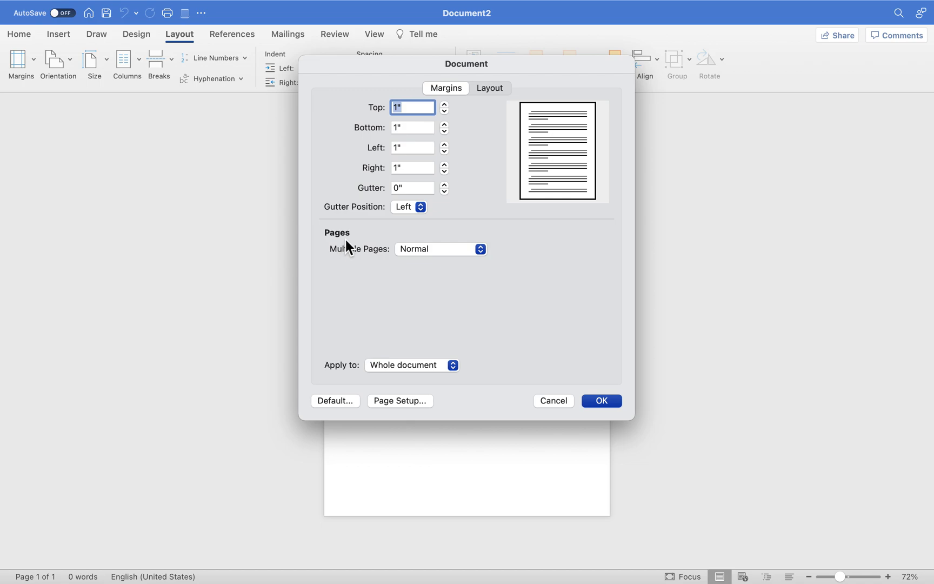
pyautogui.write('.1')
pyautogui.click(410, 134)
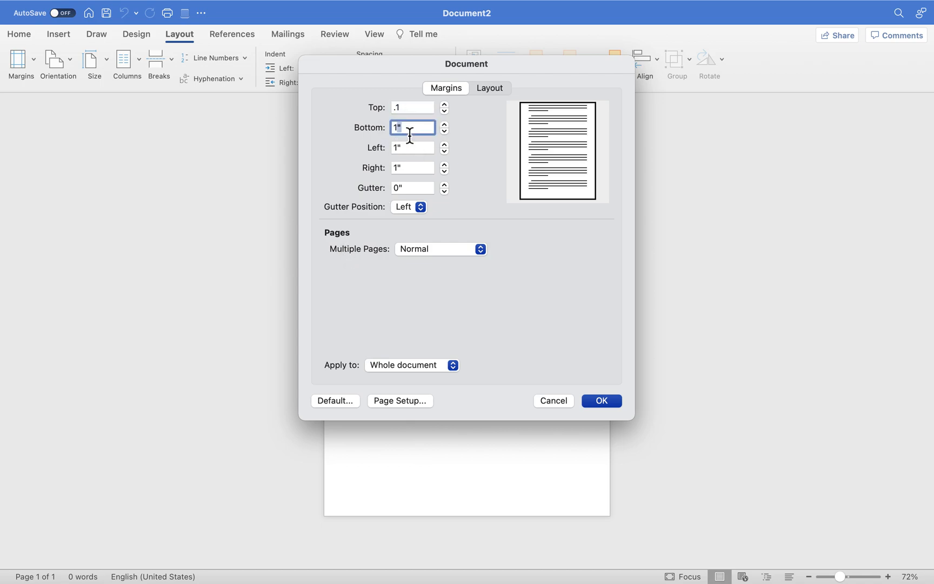
pyautogui.press('BackSpace')
pyautogui.write('.1')
# Step: Set the left and right page margins to .1 inch and apply the margins, ignoring the printable area warning
pyautogui.click(406, 150)
pyautogui.write('.')
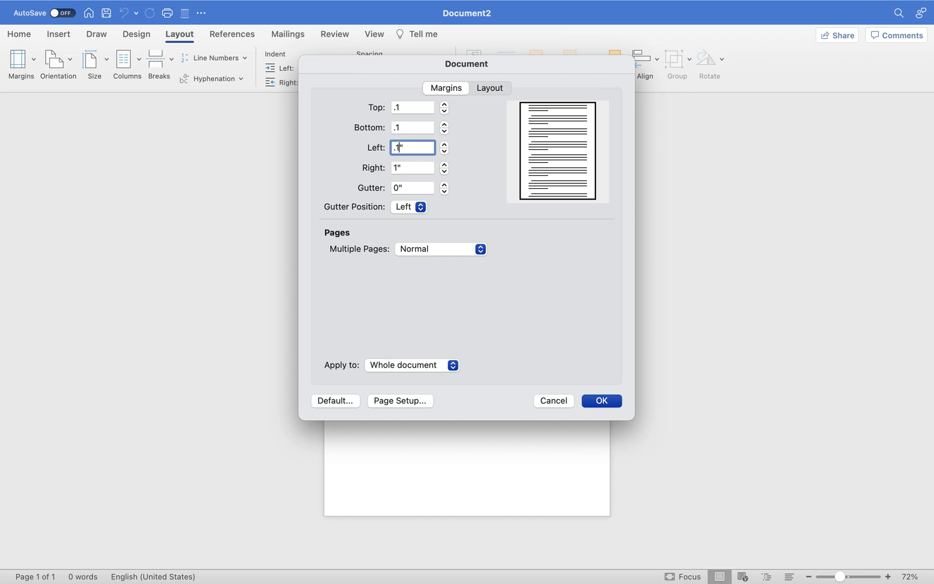
pyautogui.click(397, 170)
pyautogui.write('.')
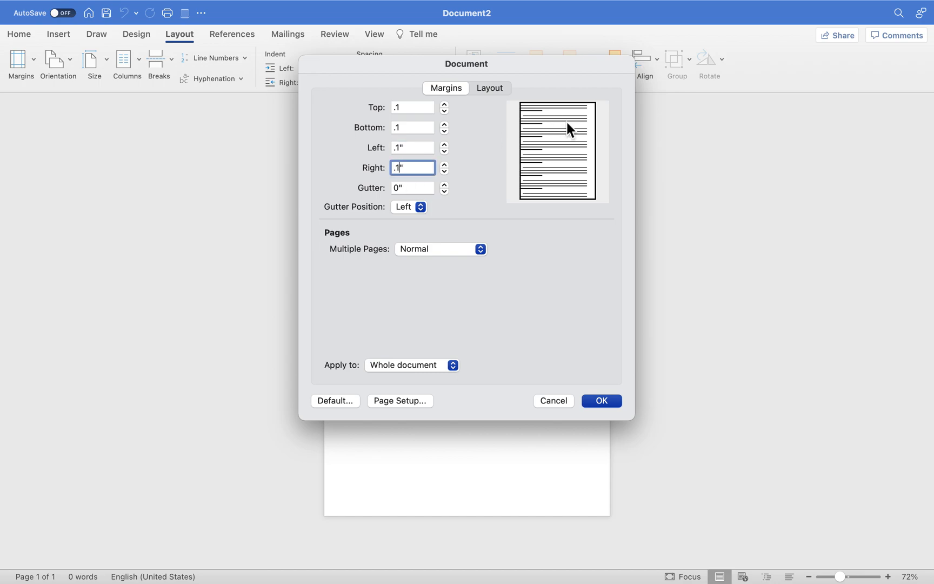
pyautogui.click(599, 400)
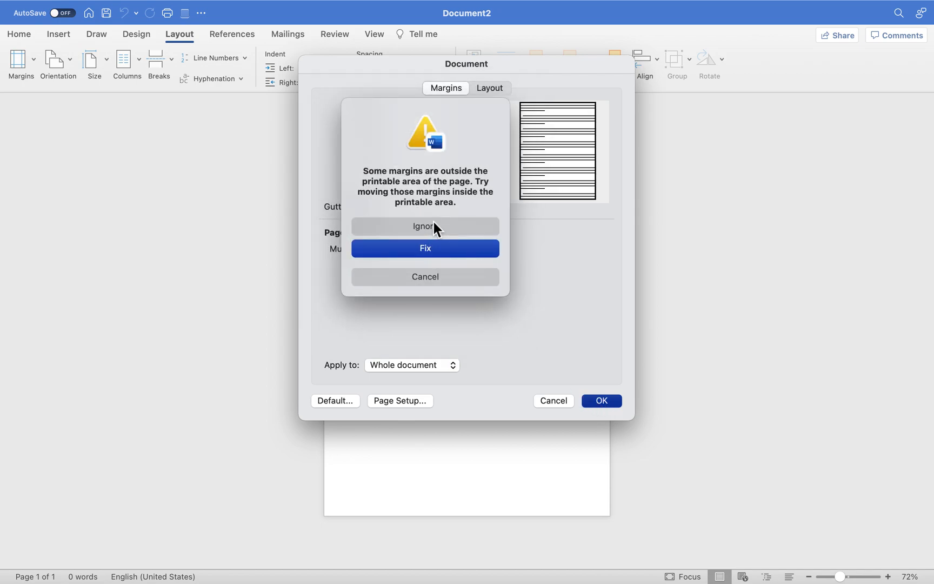
pyautogui.click(422, 230)
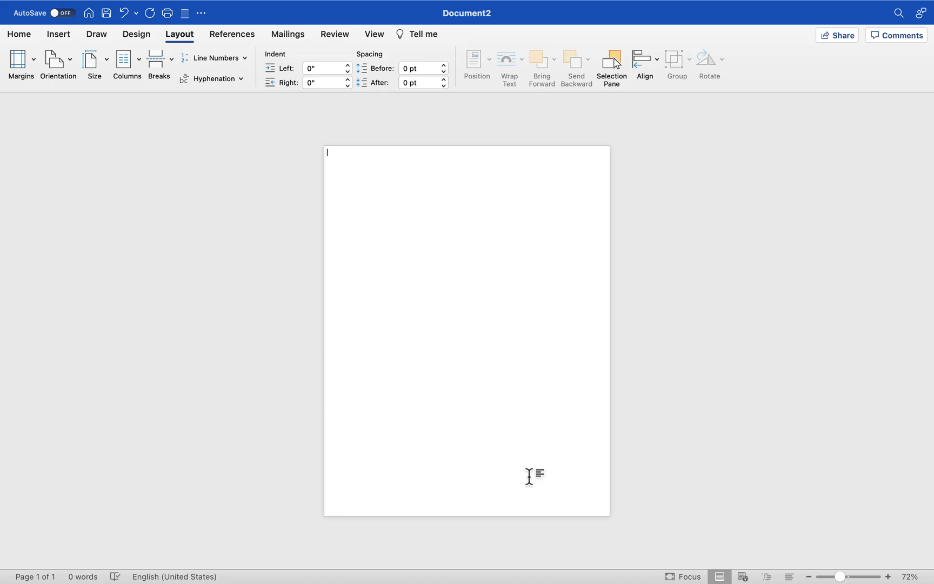
# Step: Set the page color of the blank document to a light blue theme color
pyautogui.hotkey('ctrl', 'Left')
pyautogui.hotkey('ctrl', 'Right')
pyautogui.hotkey('ctrl', 'Right')
pyautogui.hotkey('ctrl', 'Right')
pyautogui.click(136, 34)
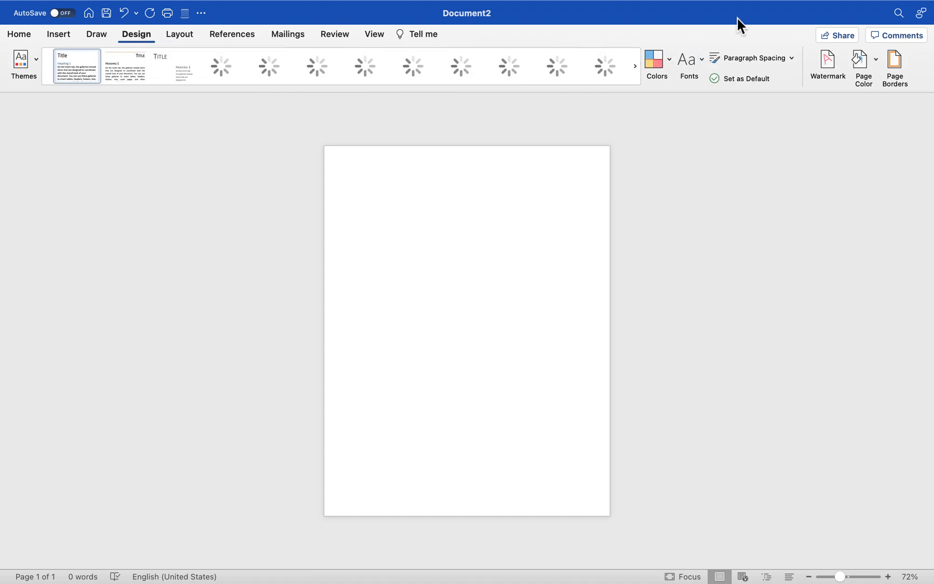
pyautogui.click(871, 61)
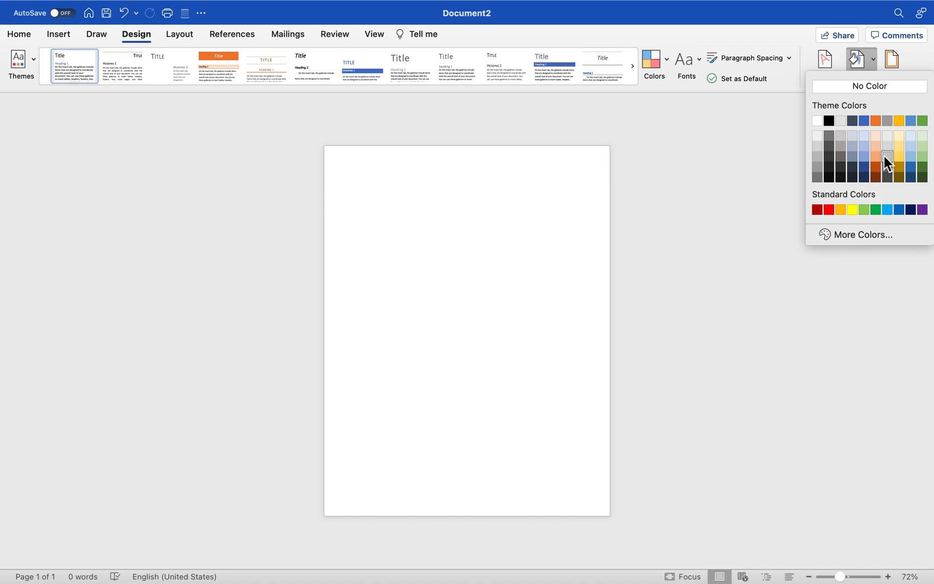
pyautogui.click(910, 147)
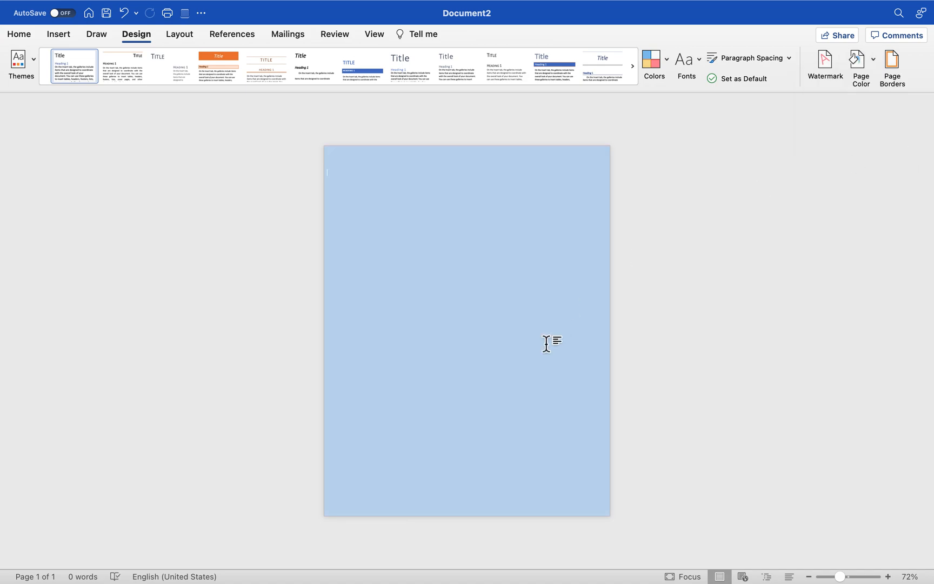
# Step: Following the sample flyer, draw a triangle about 7.13" wide, reduce it to about 3.61" high, and rotate it to point inward from the page's right edge
pyautogui.hotkey('ctrl', 'Right')
pyautogui.hotkey('ctrl', 'Right')
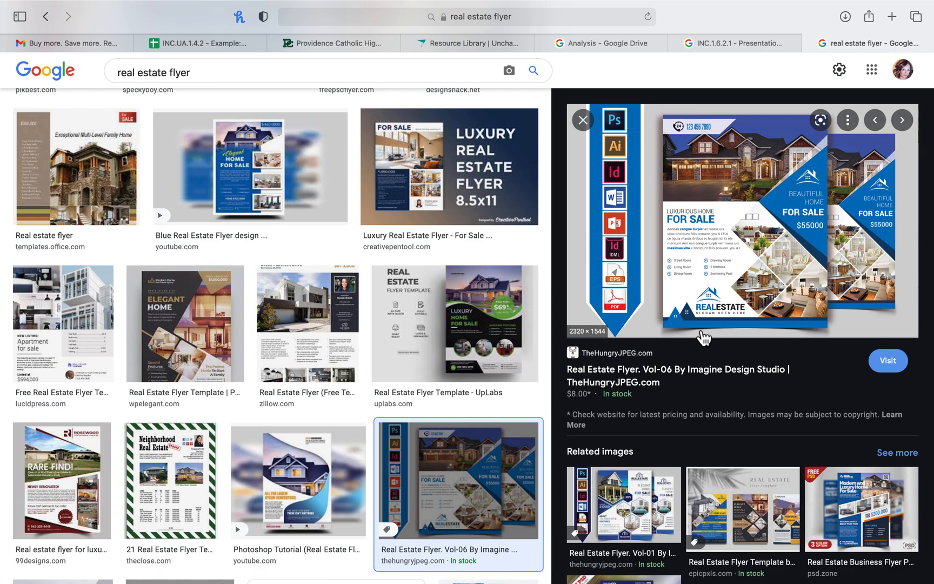
pyautogui.hotkey('ctrl', 'Left')
pyautogui.hotkey('ctrl', 'Left')
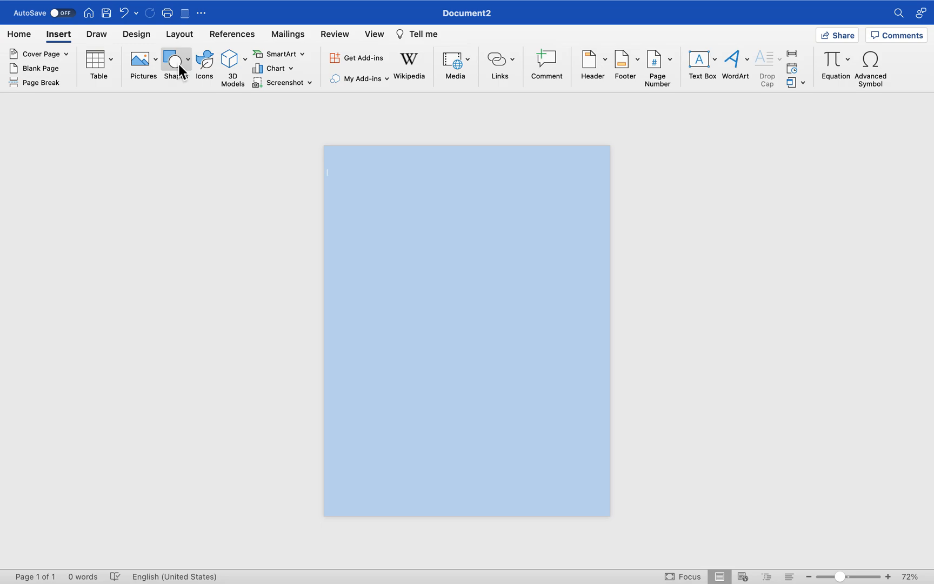
pyautogui.click(177, 64)
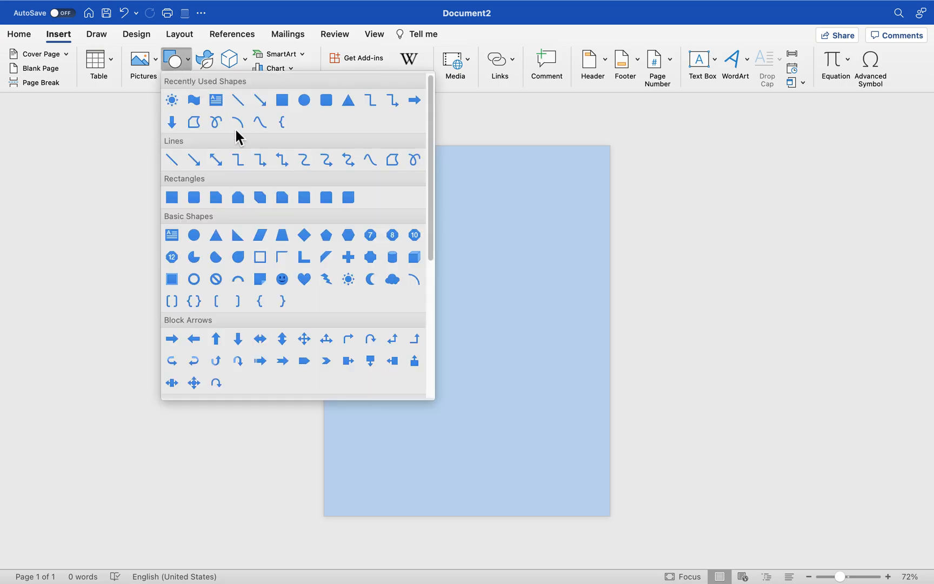
pyautogui.click(348, 100)
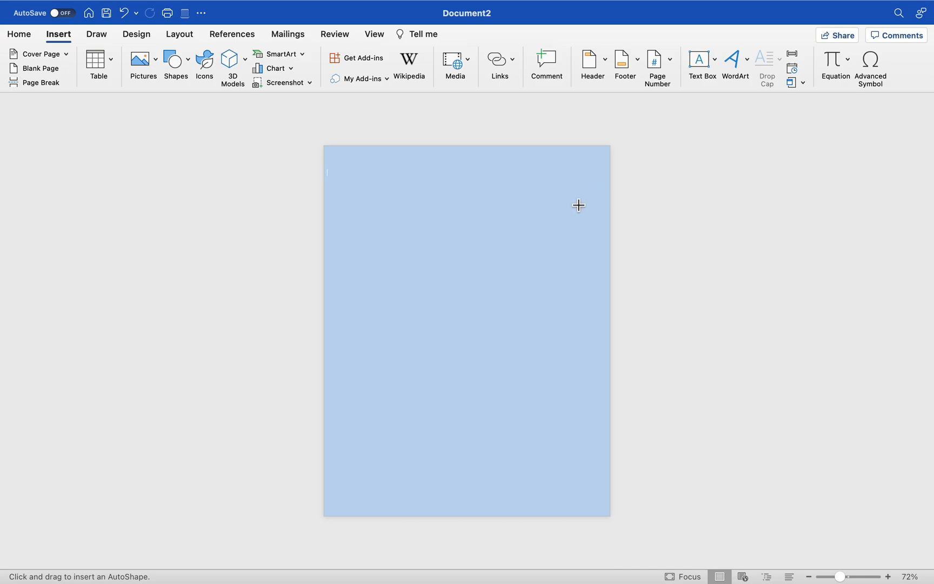
pyautogui.moveTo(572, 198); pyautogui.dragTo(331, 410)
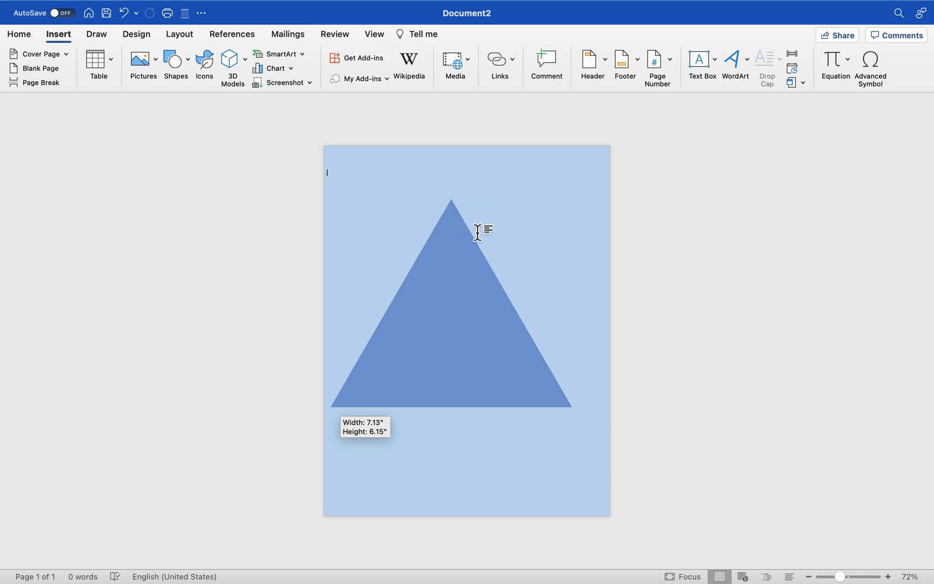
pyautogui.moveTo(451, 199); pyautogui.dragTo(566, 302)
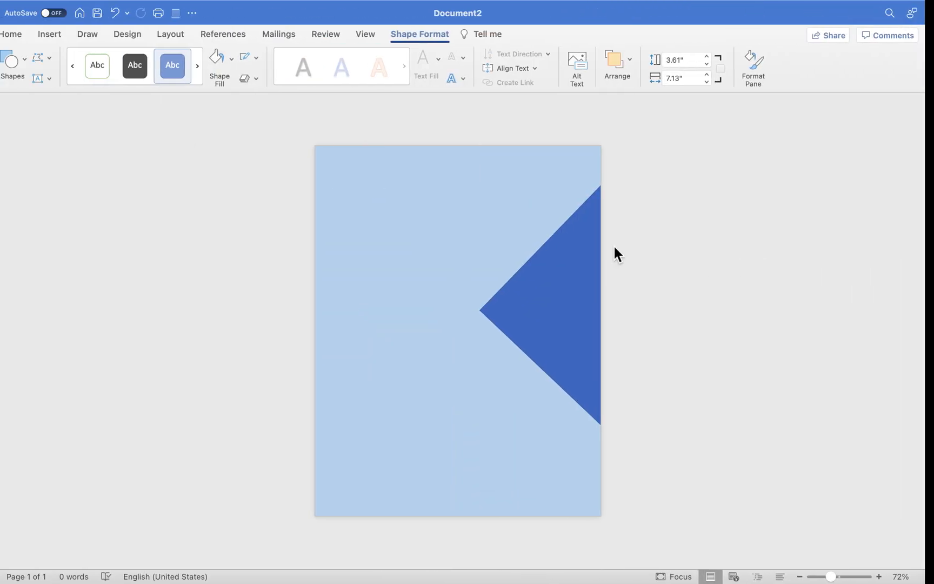
pyautogui.click(569, 293)
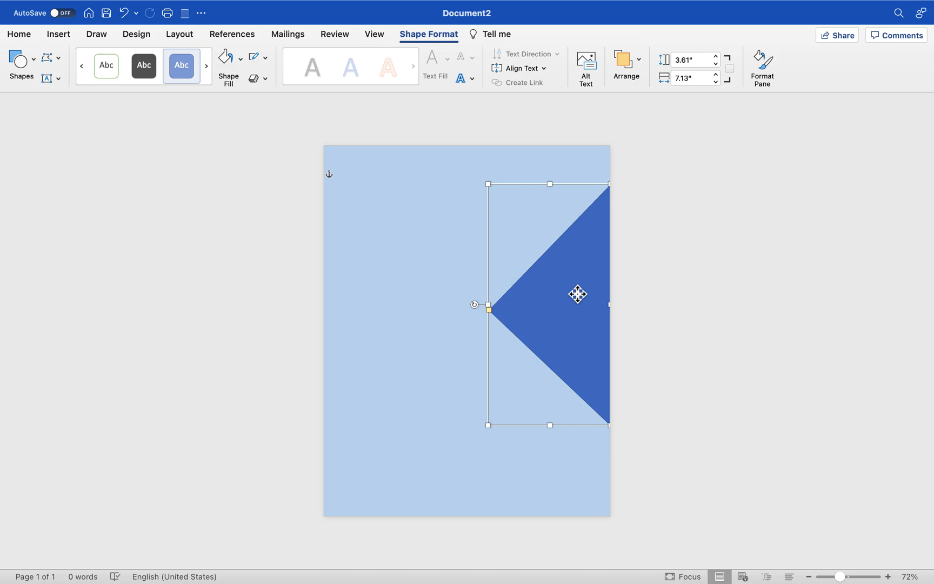
pyautogui.doubleClick(577, 293)
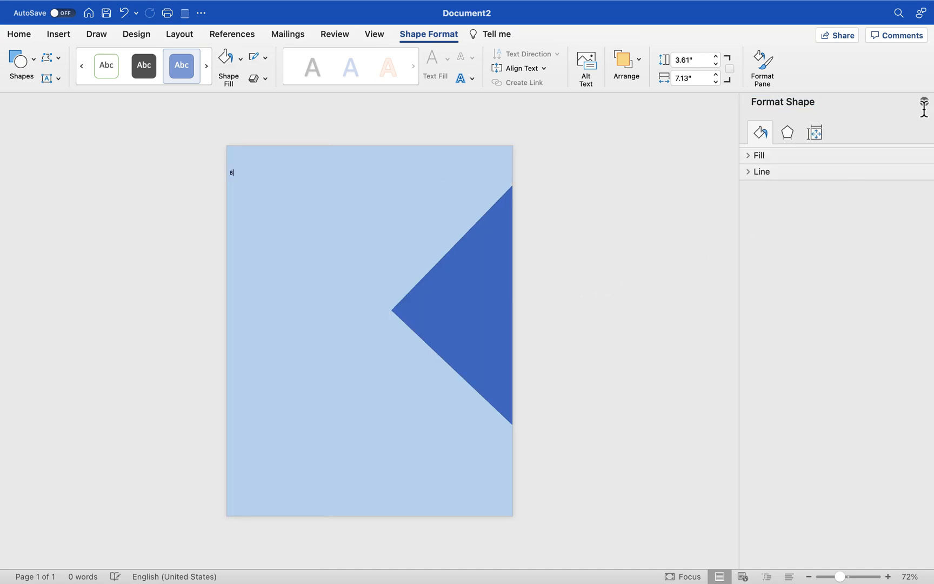
pyautogui.click(479, 299)
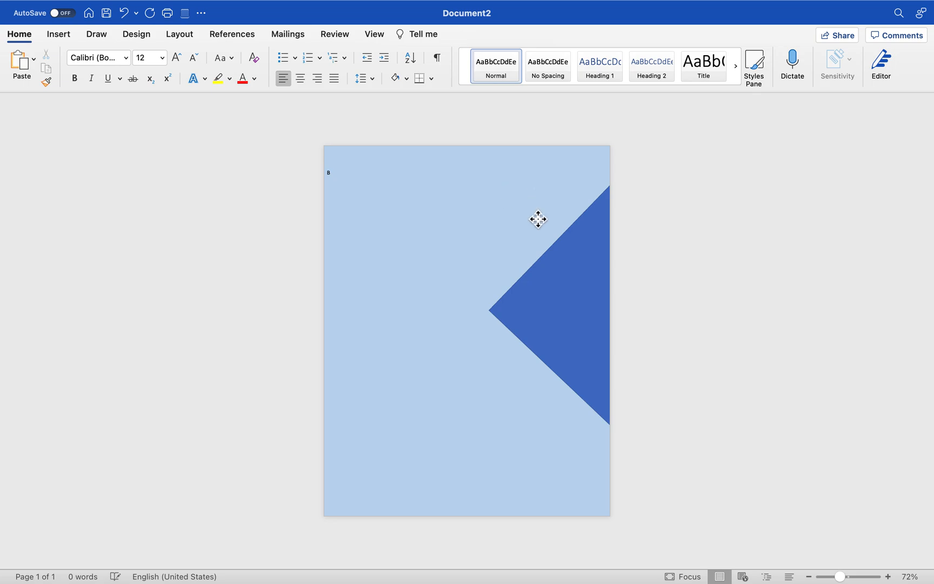
pyautogui.doubleClick(523, 375)
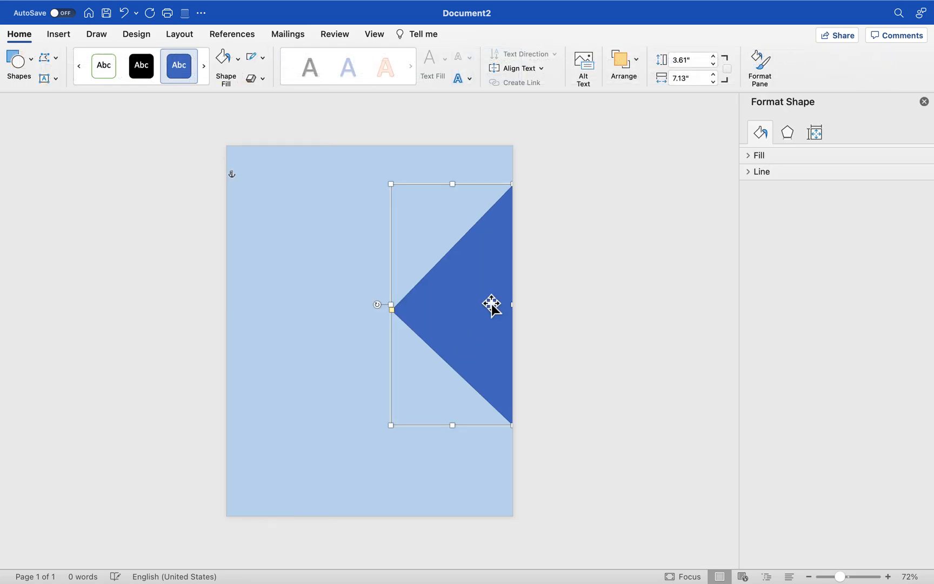
# Step: Insert the rooftop terrace screenshot from the untitled folder as a picture on the page
pyautogui.click(352, 272)
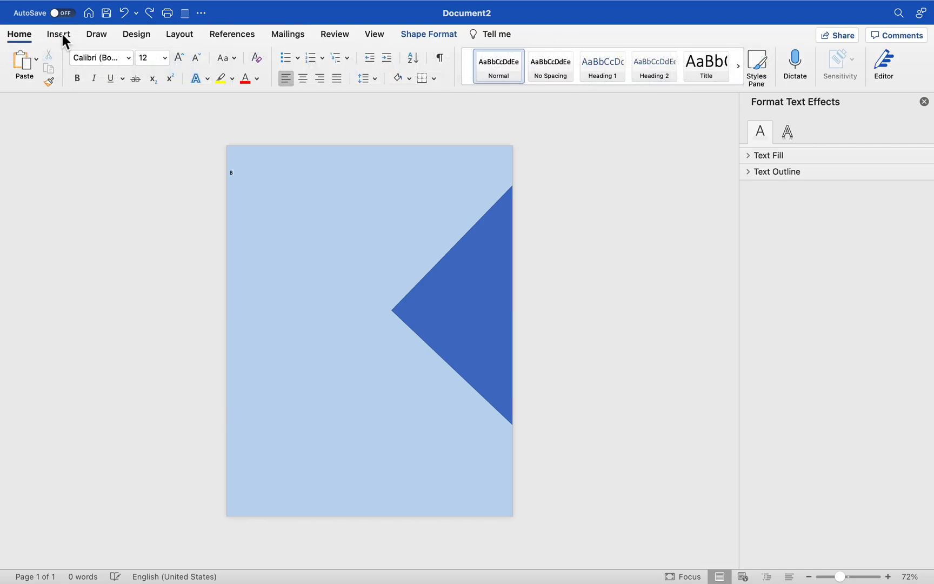
pyautogui.click(62, 34)
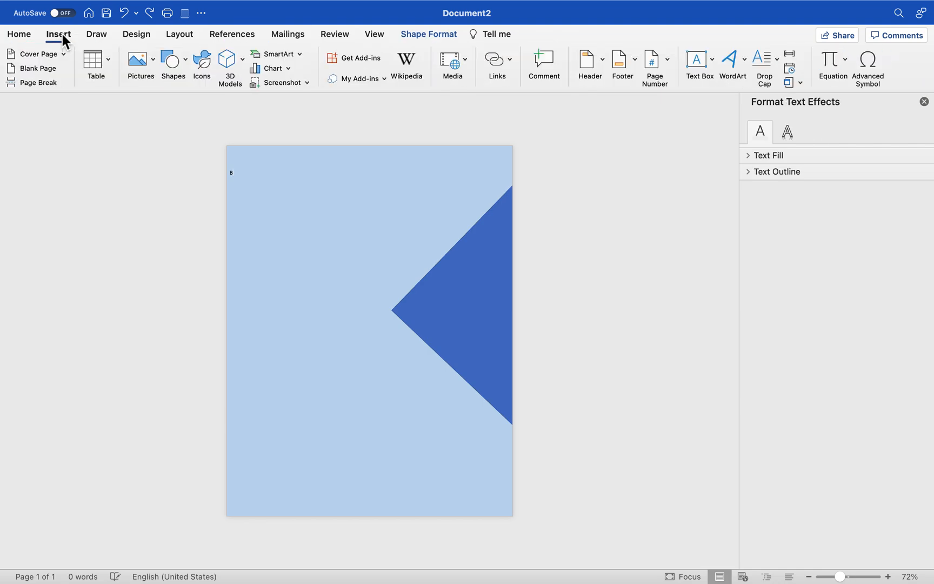
pyautogui.click(156, 64)
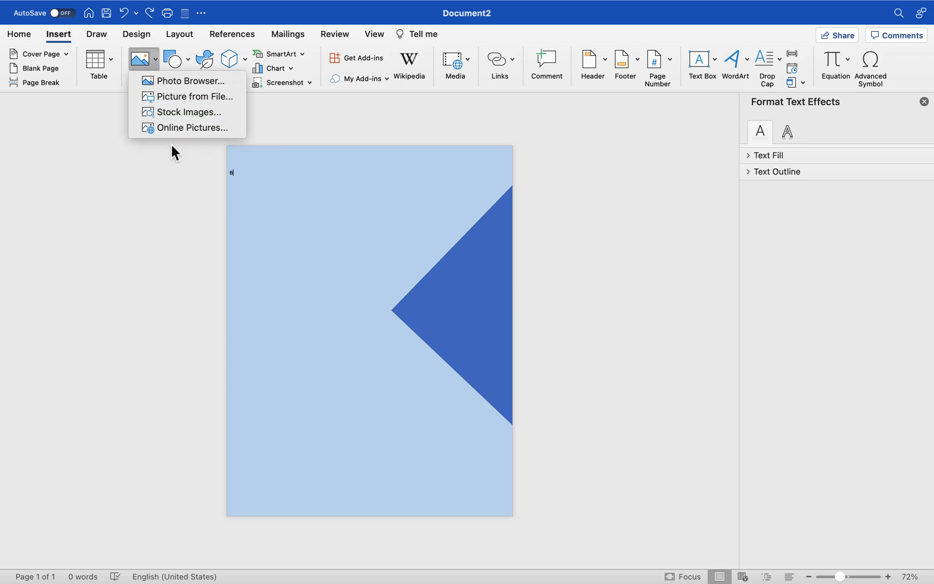
pyautogui.click(187, 97)
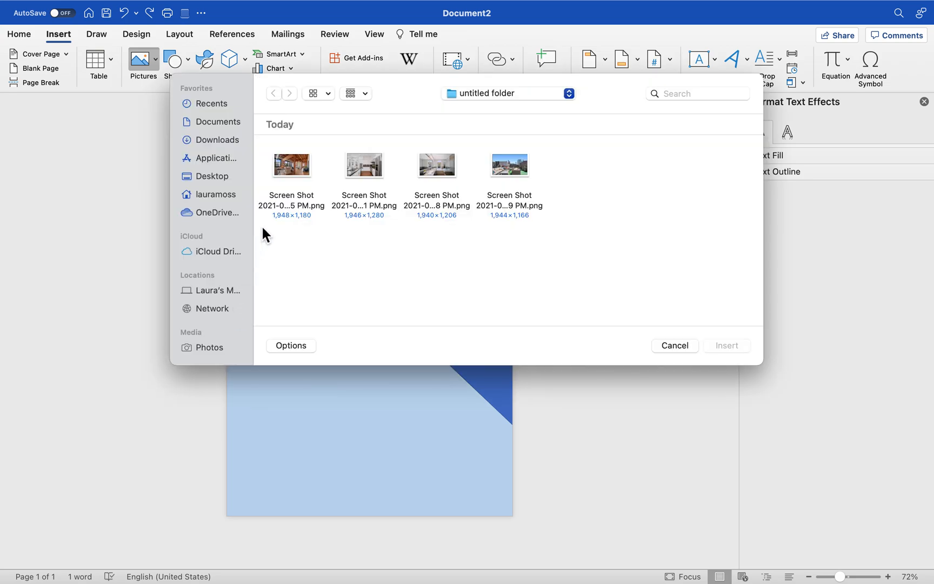
pyautogui.click(511, 166)
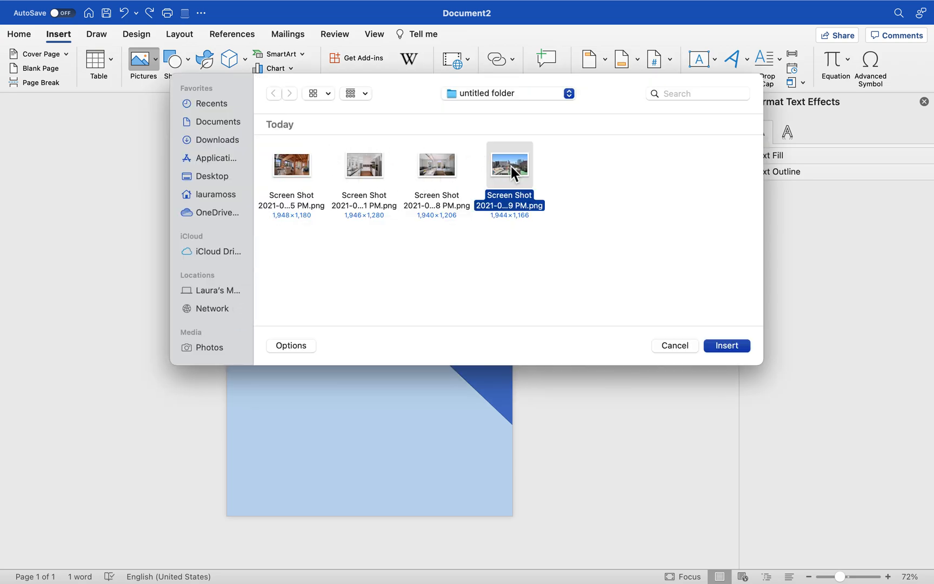
pyautogui.click(726, 346)
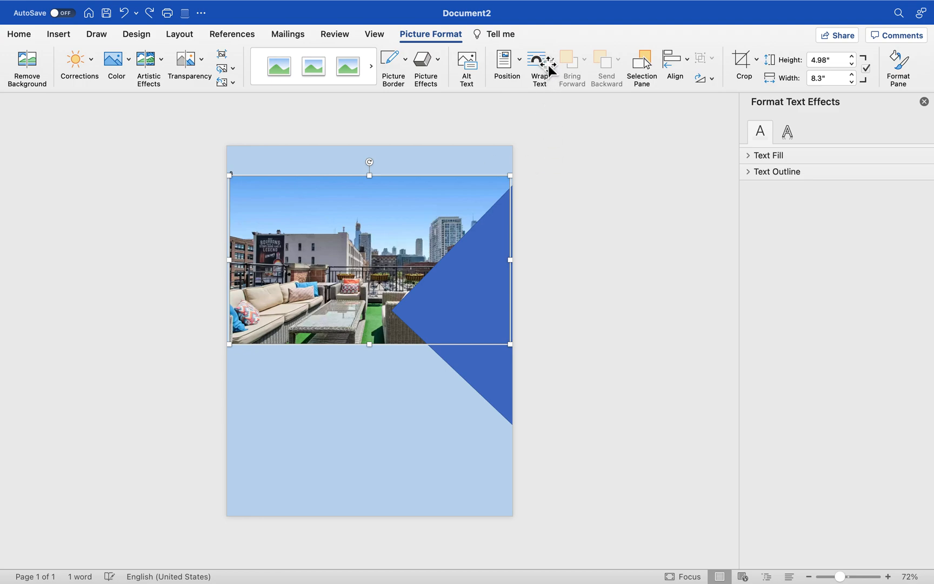
# Step: Set the terrace picture's text wrapping to Through and fix its position on the page
pyautogui.click(381, 253)
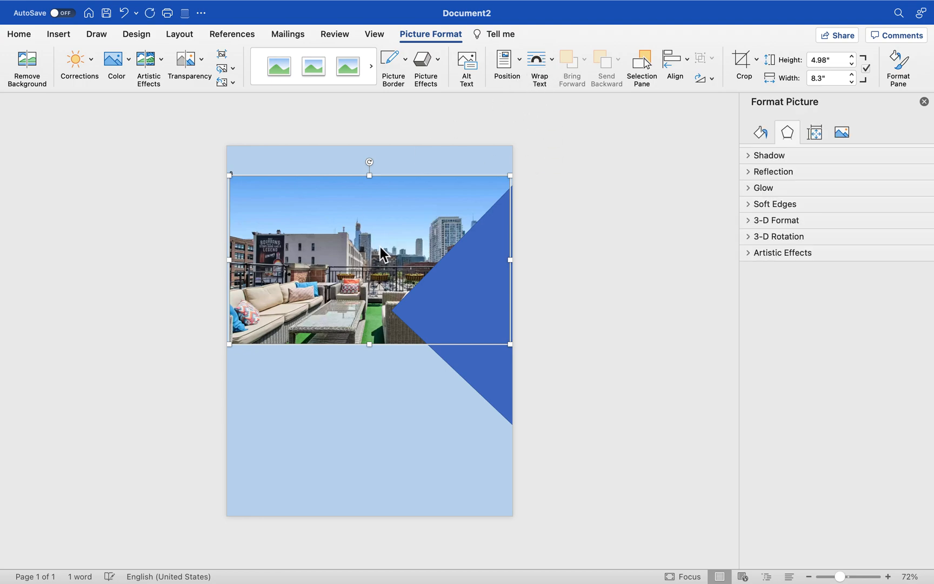
pyautogui.click(549, 59)
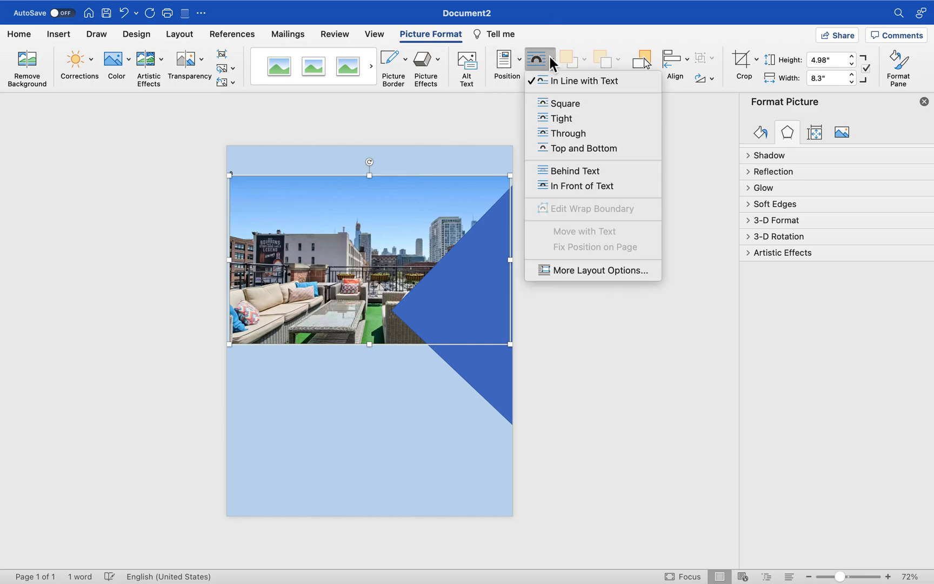
pyautogui.click(562, 136)
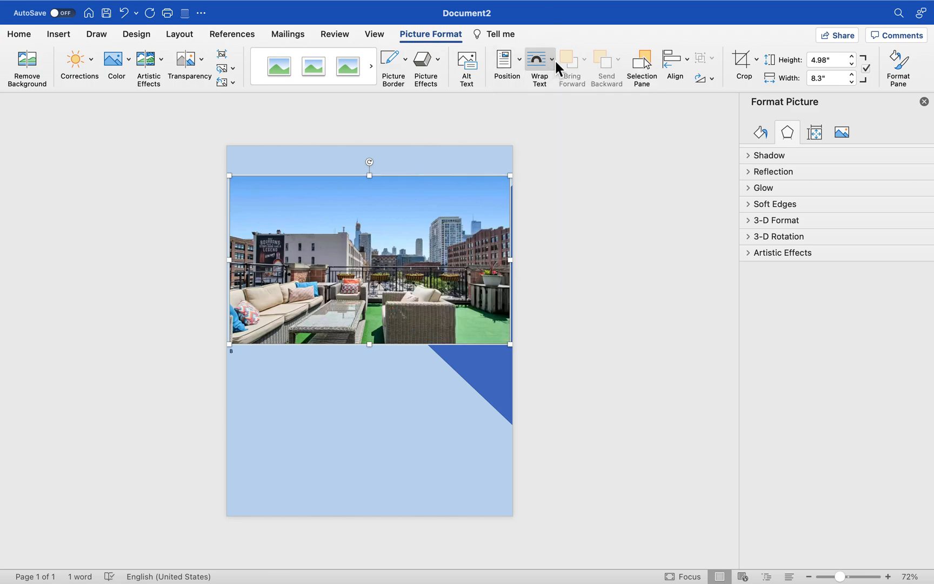
pyautogui.click(554, 59)
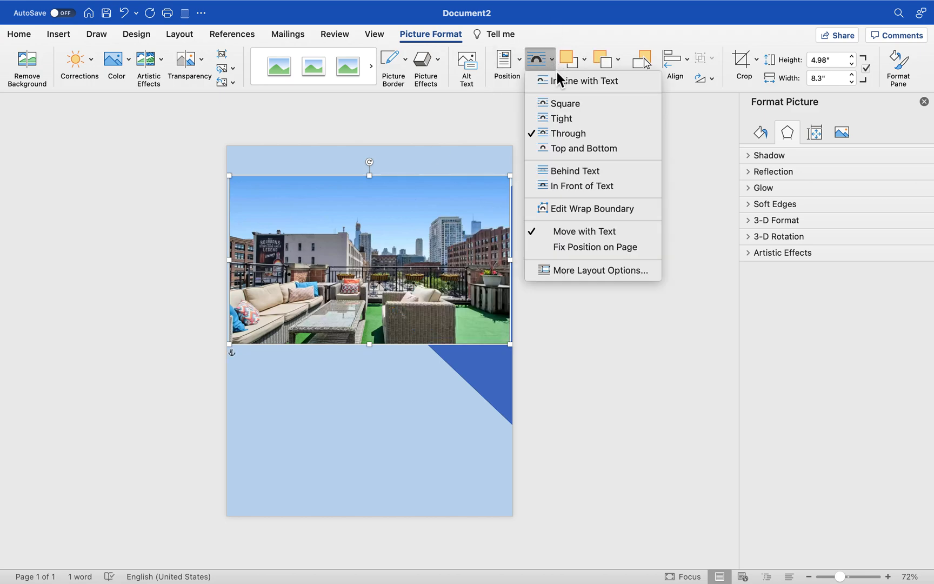
pyautogui.click(573, 249)
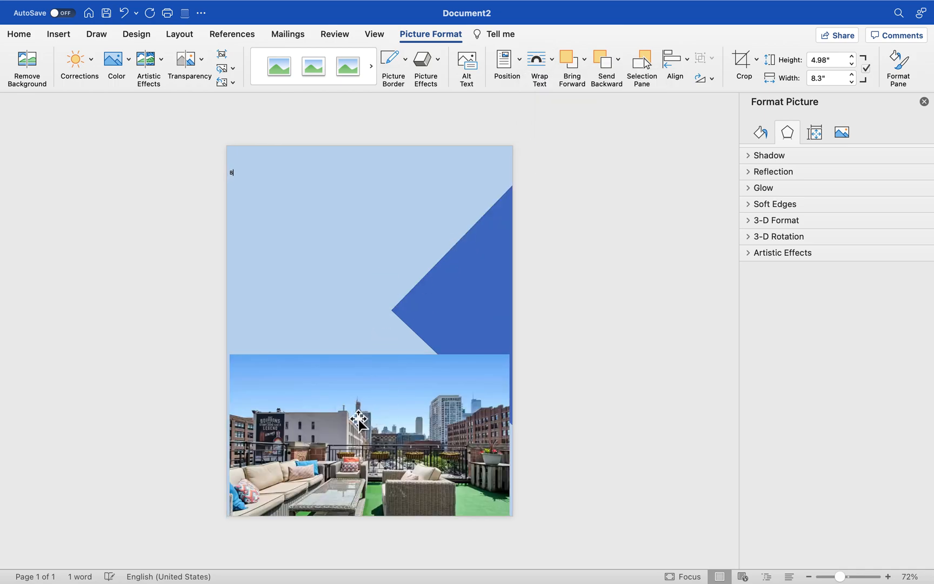
# Step: Move the terrace picture to 0" from the page's left and top edges and stretch it to the full page width
pyautogui.moveTo(344, 431); pyautogui.dragTo(346, 340)
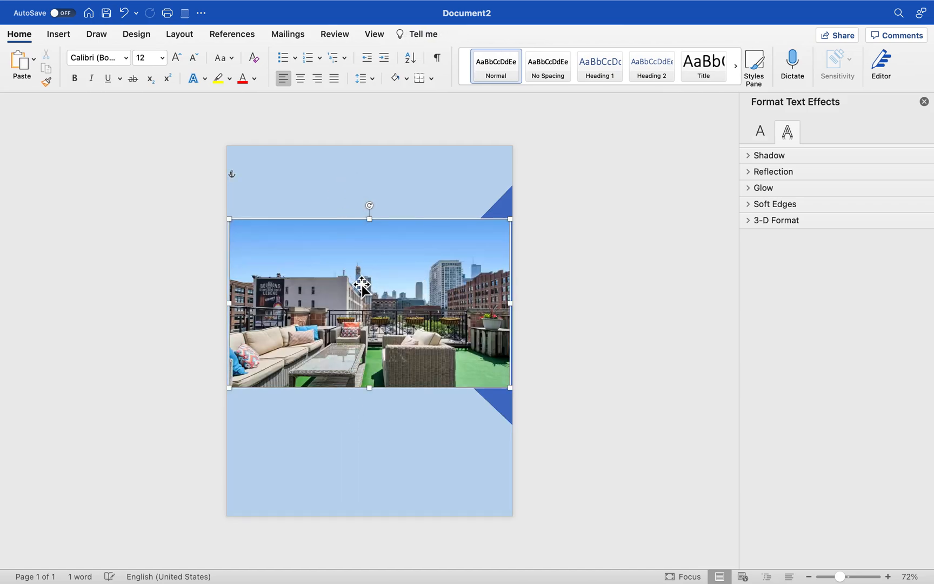
pyautogui.moveTo(326, 250); pyautogui.dragTo(322, 223)
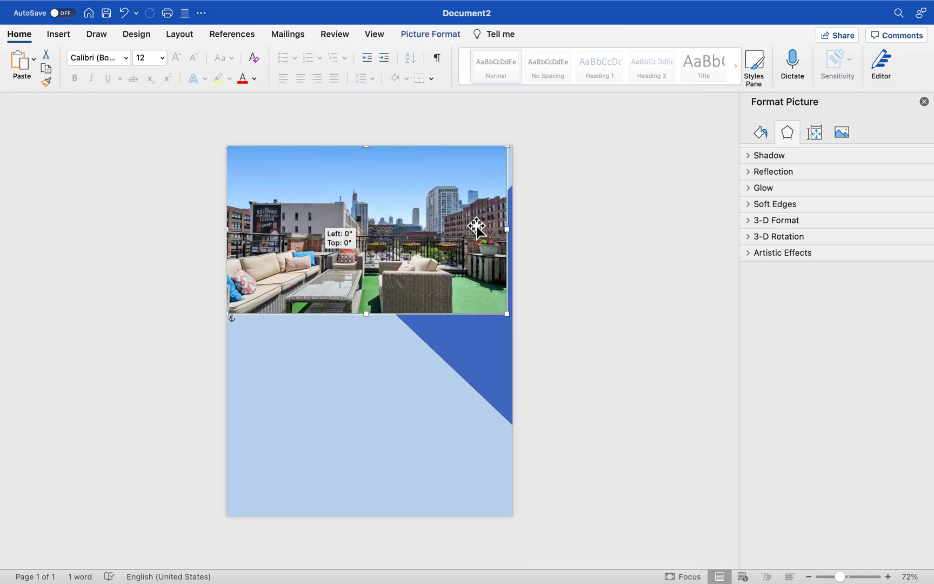
pyautogui.moveTo(515, 235); pyautogui.dragTo(519, 236)
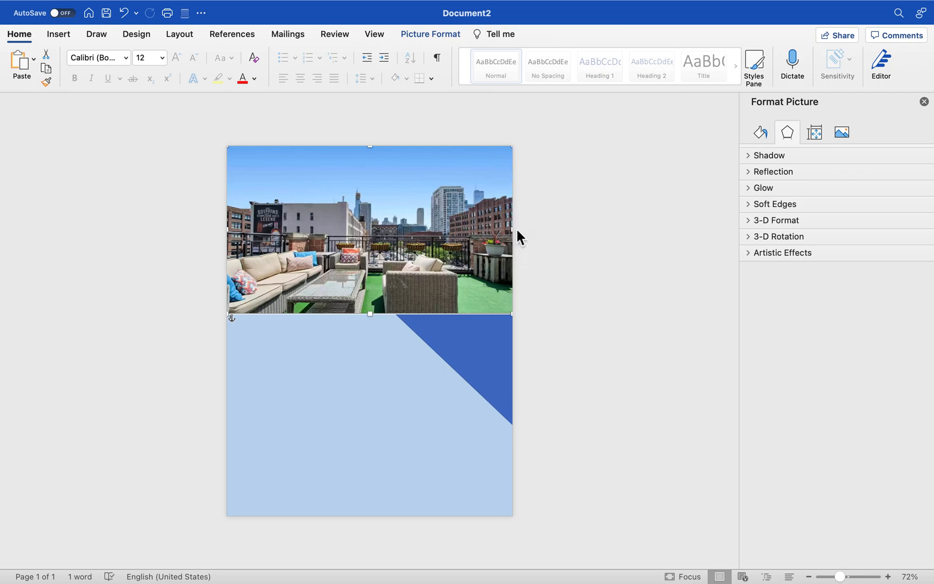
# Step: Bring the blue triangle to the front of the picture and move it slightly down along the page's right edge
pyautogui.click(479, 351)
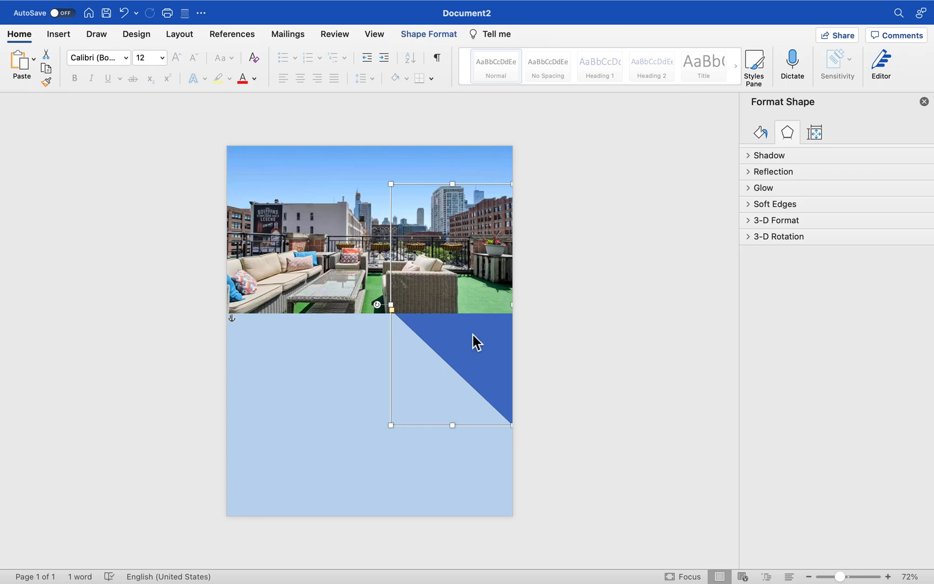
pyautogui.rightClick(473, 340)
pyautogui.moveTo(529, 332)
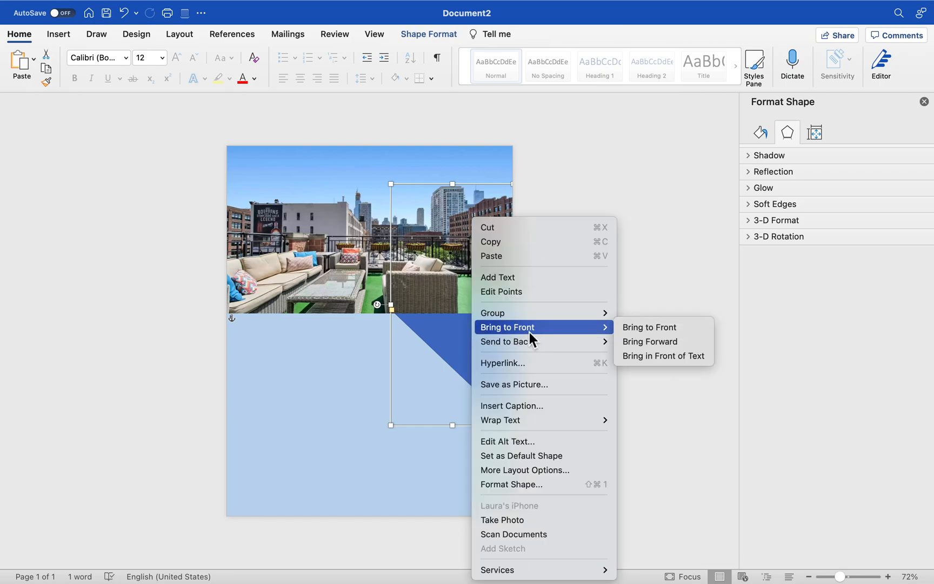
pyautogui.click(645, 328)
pyautogui.moveTo(459, 345); pyautogui.dragTo(459, 372)
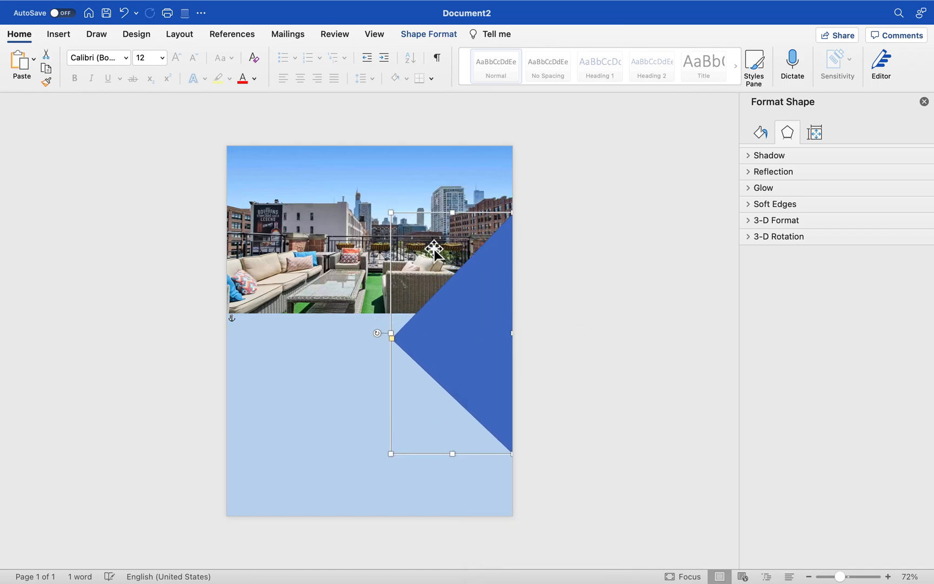
pyautogui.click(592, 373)
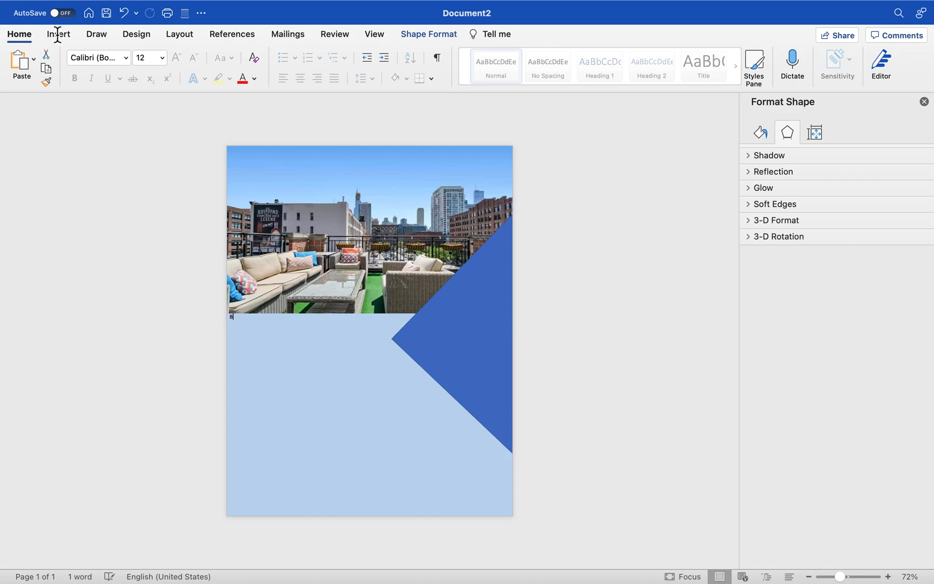
# Step: Following the sample flyer in the browser, draw a pentagon arrow banner about 2.92" wide and 0.67" high over the picture's upper-left area
pyautogui.hotkey('ctrl', 'Right')
pyautogui.hotkey('ctrl', 'Right')
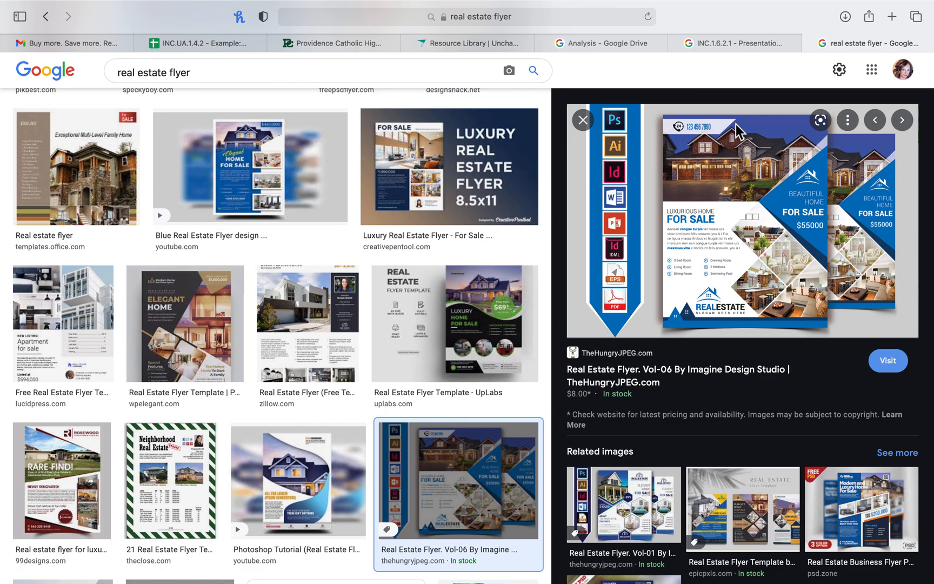
pyautogui.hotkey('ctrl', 'Left')
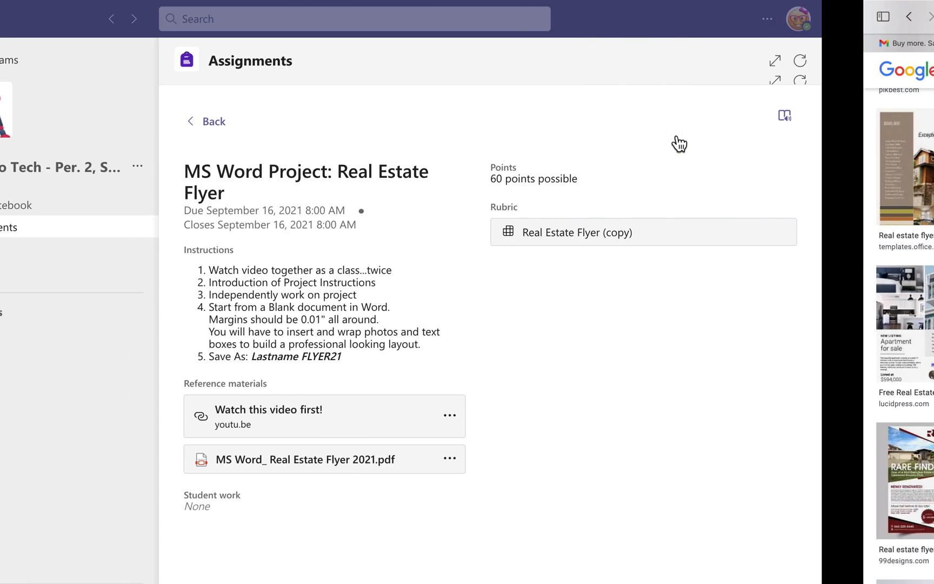
pyautogui.hotkey('ctrl', 'Left')
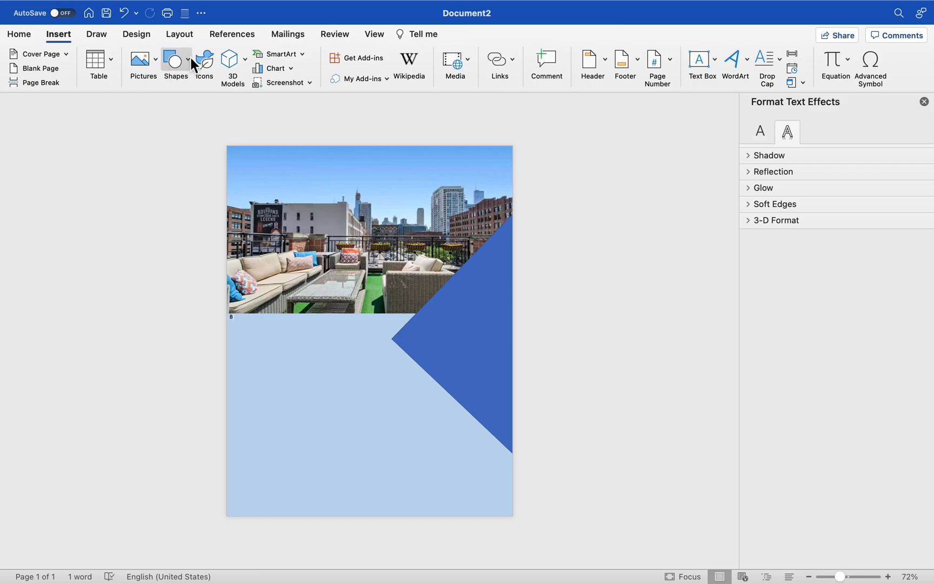
pyautogui.click(191, 58)
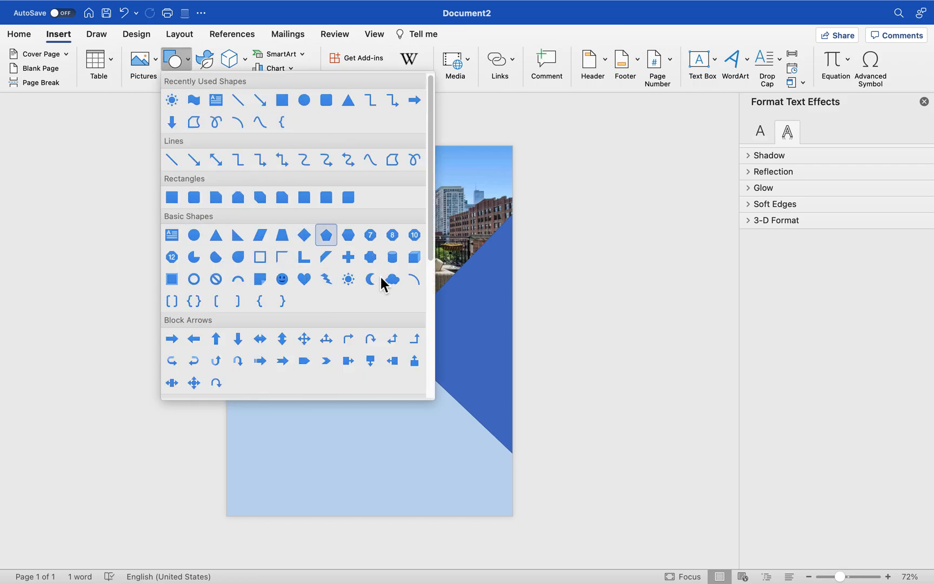
pyautogui.click(304, 361)
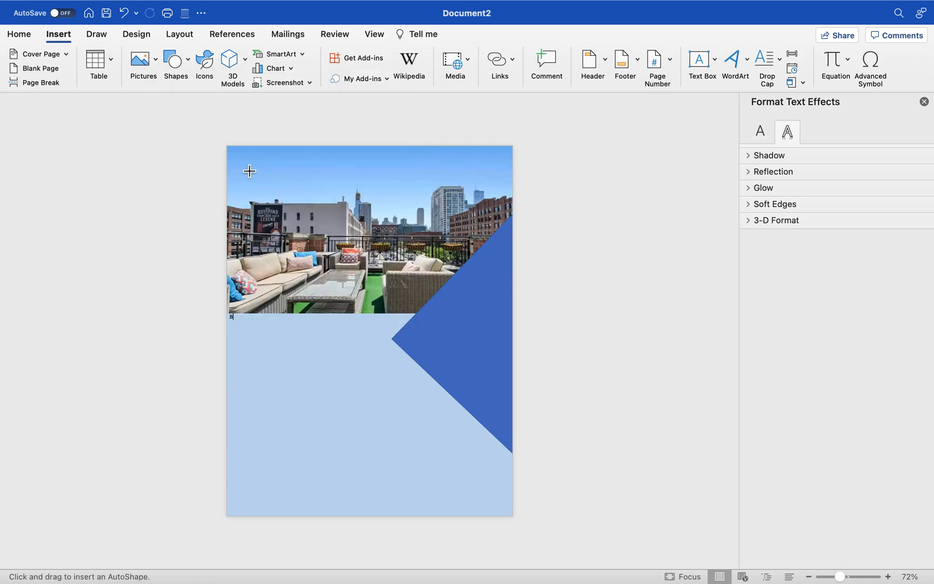
pyautogui.moveTo(235, 159); pyautogui.dragTo(296, 184)
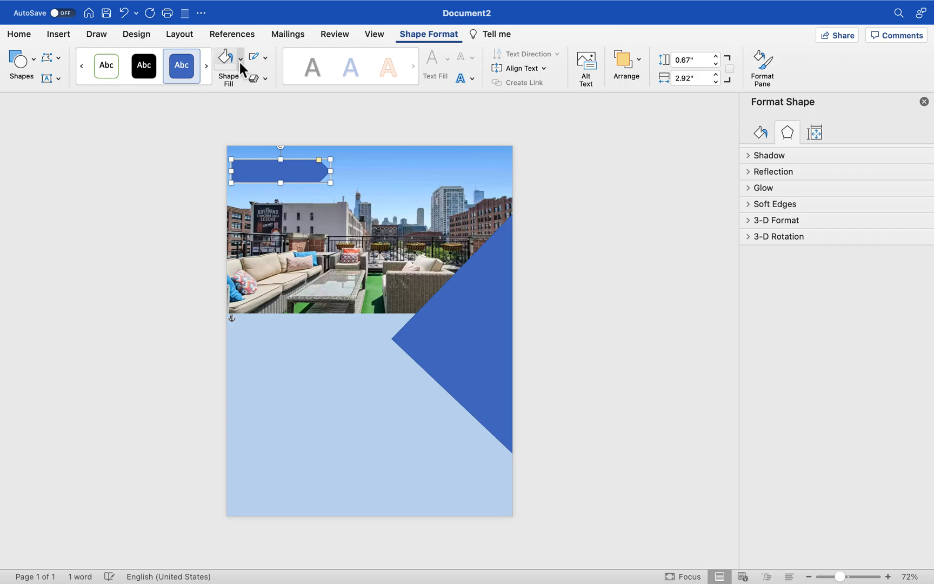
# Step: Fill the pentagon arrow banner with white and remove its outline
pyautogui.click(227, 65)
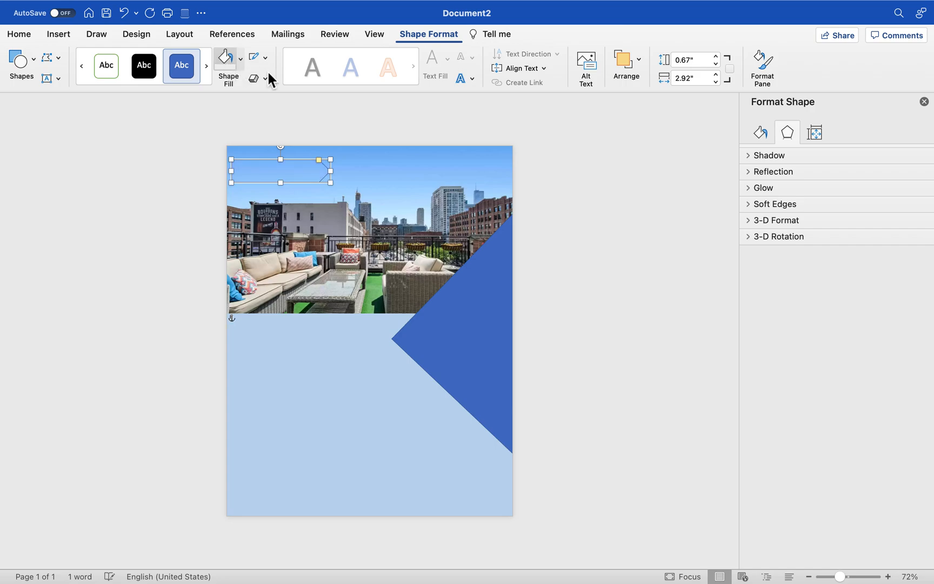
pyautogui.click(241, 60)
pyautogui.click(225, 121)
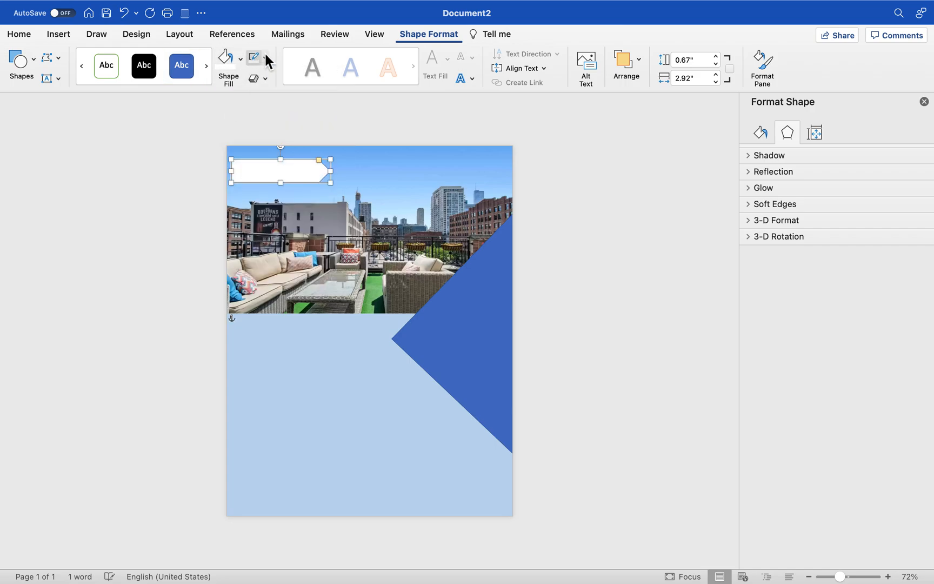
pyautogui.click(266, 58)
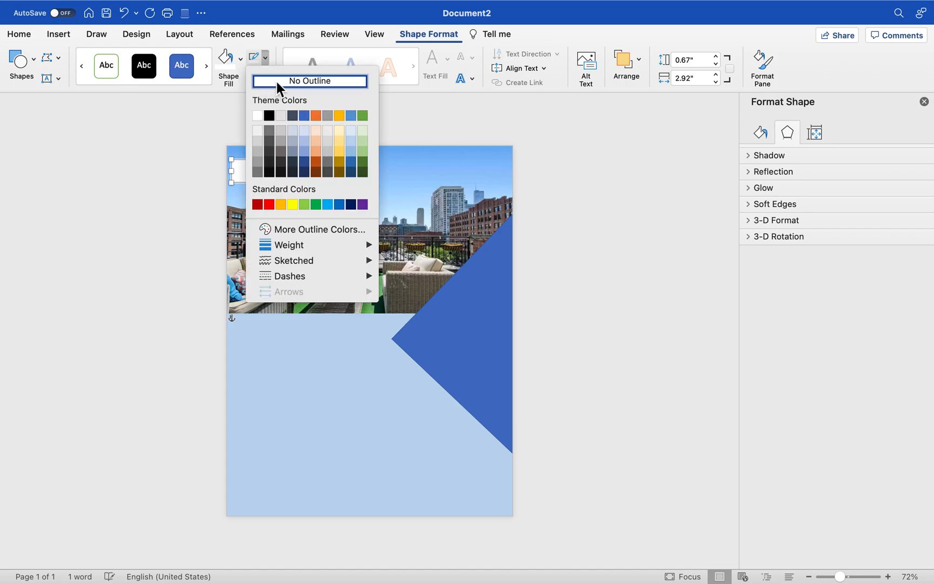
# Step: Increase the white banner's height to about 0.88" and place it flush against the page's left edge
pyautogui.click(260, 174)
pyautogui.moveTo(254, 184); pyautogui.dragTo(280, 196)
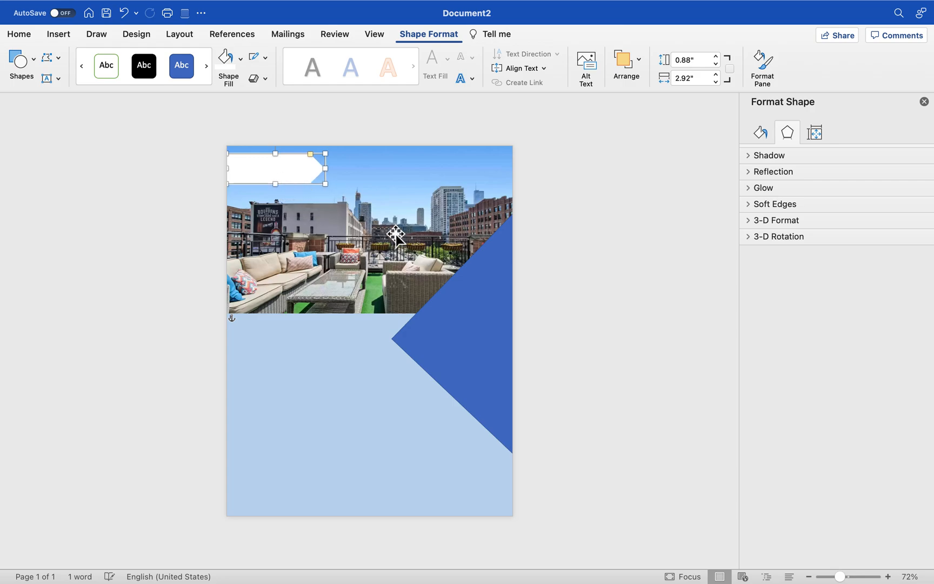
pyautogui.click(320, 408)
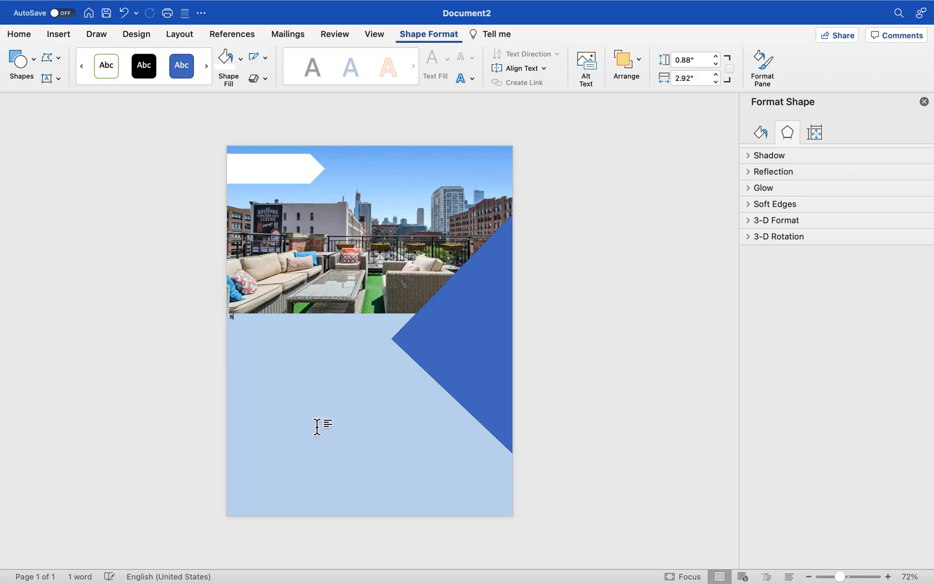
# Step: Remove the stray letter B from the page just below the terrace picture
pyautogui.click(466, 170)
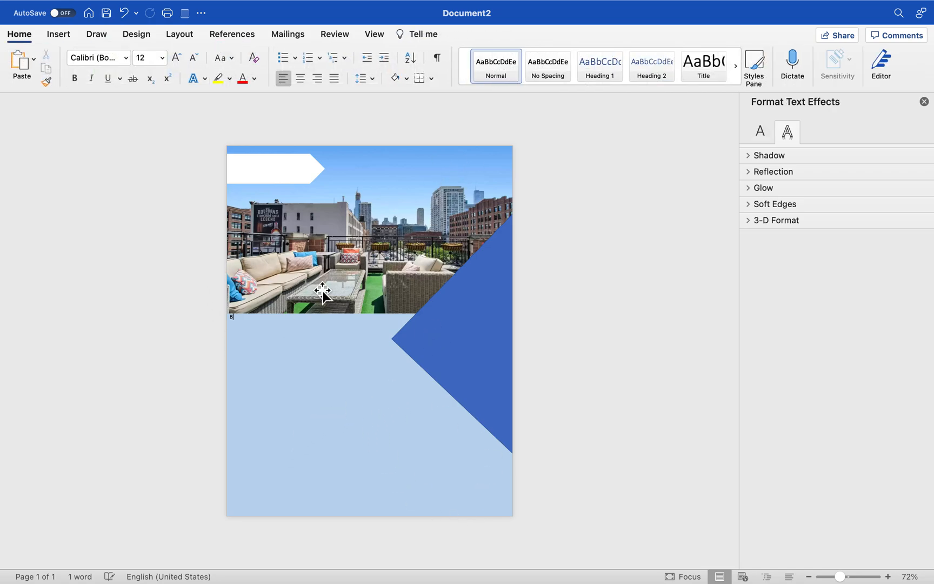
pyautogui.press('super+z')
pyautogui.click(59, 36)
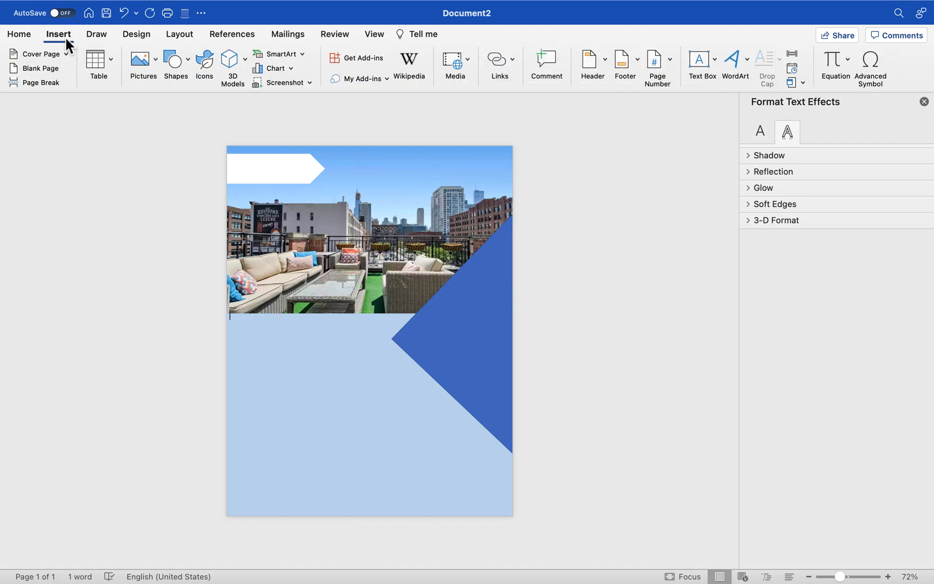
# Step: Draw a text box about 3.71" wide and 3.93" high below the terrace picture, with no fill and no outline
pyautogui.click(714, 60)
pyautogui.click(723, 85)
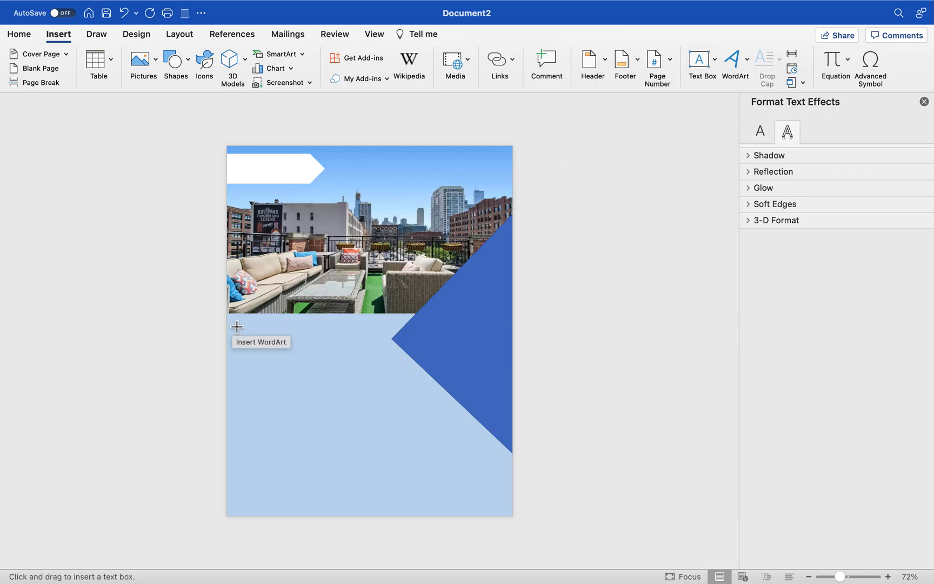
pyautogui.moveTo(229, 321); pyautogui.dragTo(360, 455)
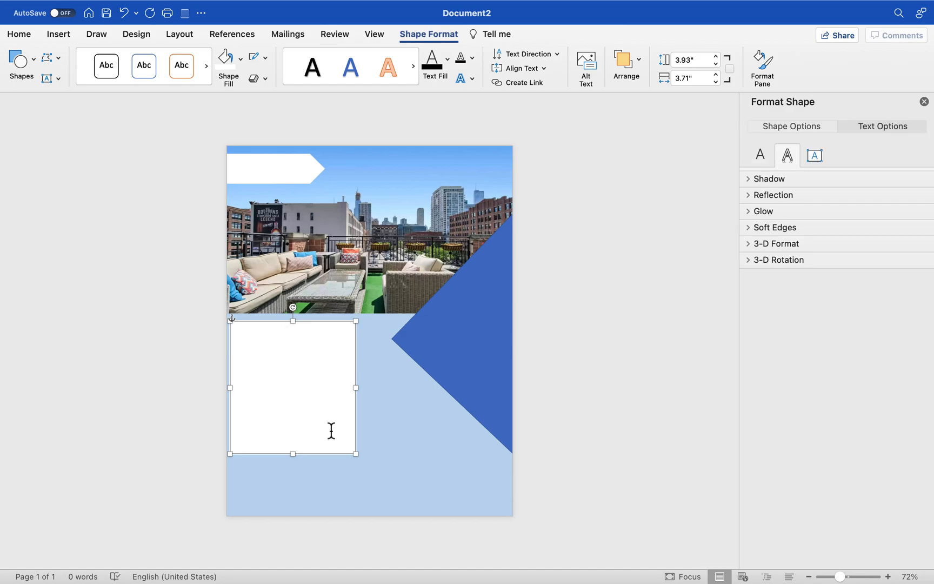
pyautogui.click(240, 56)
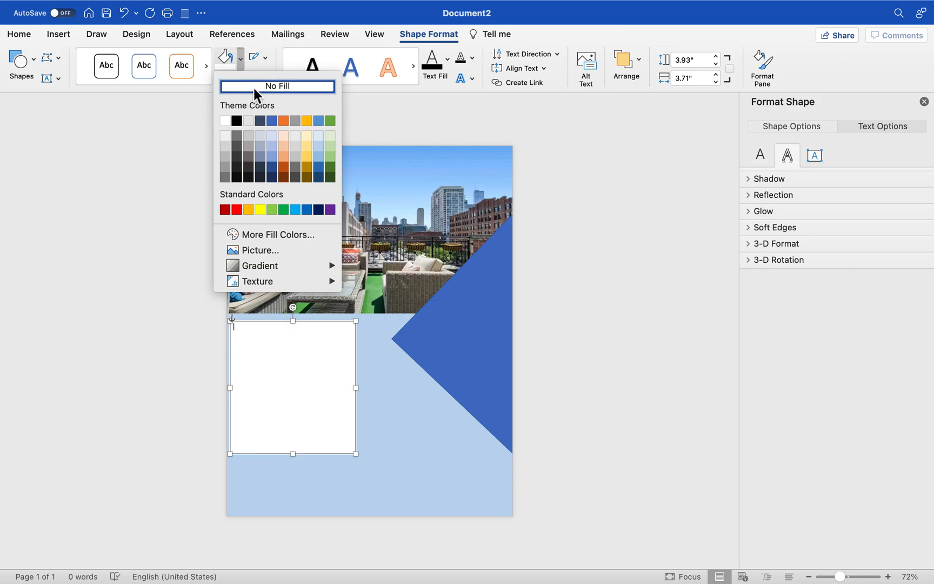
pyautogui.click(253, 86)
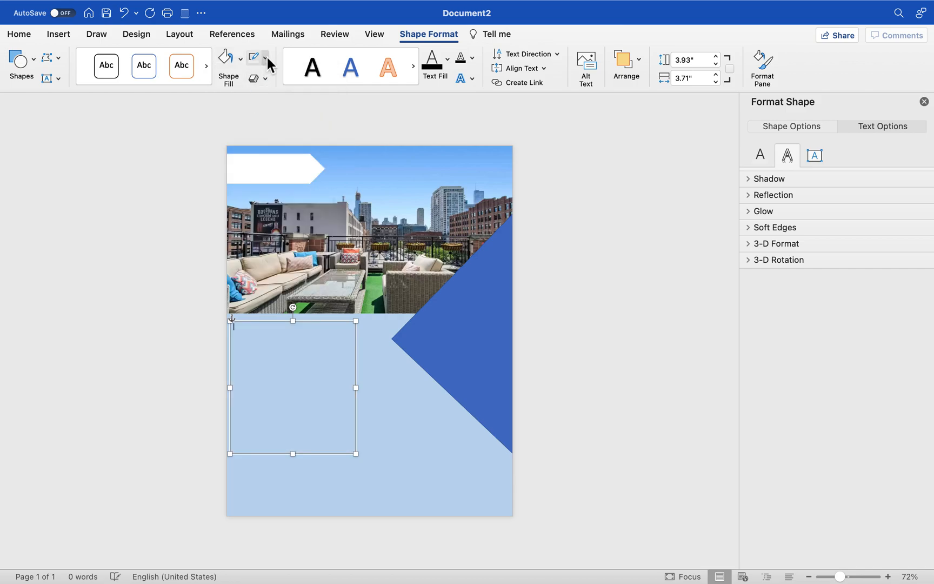
pyautogui.click(268, 60)
pyautogui.click(270, 81)
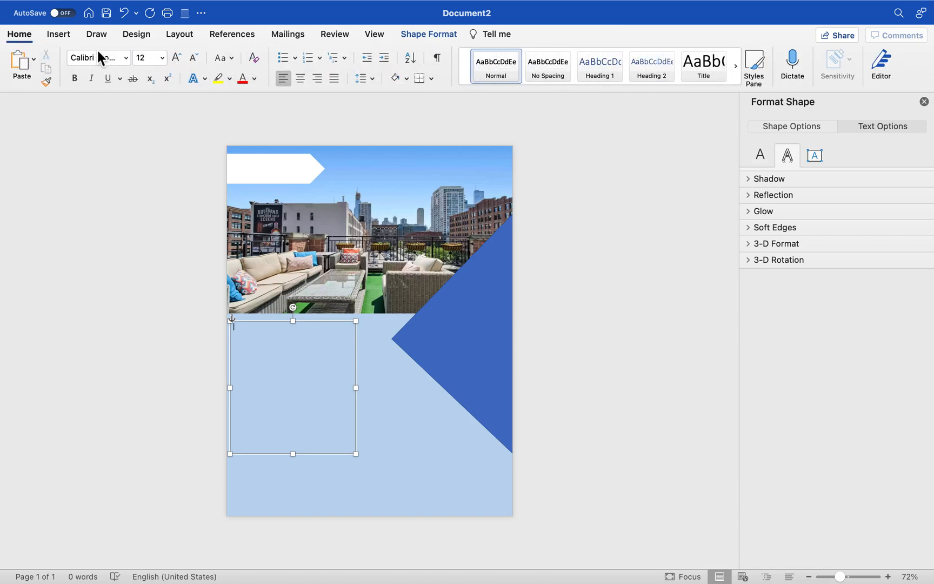
# Step: Set the empty text box's font to Eurostile at size 20
pyautogui.click(126, 57)
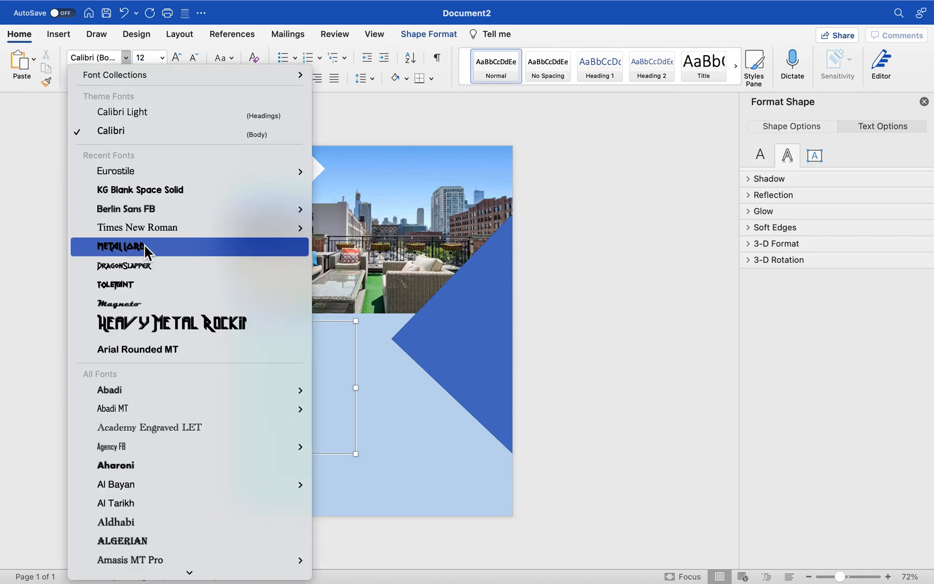
pyautogui.click(151, 174)
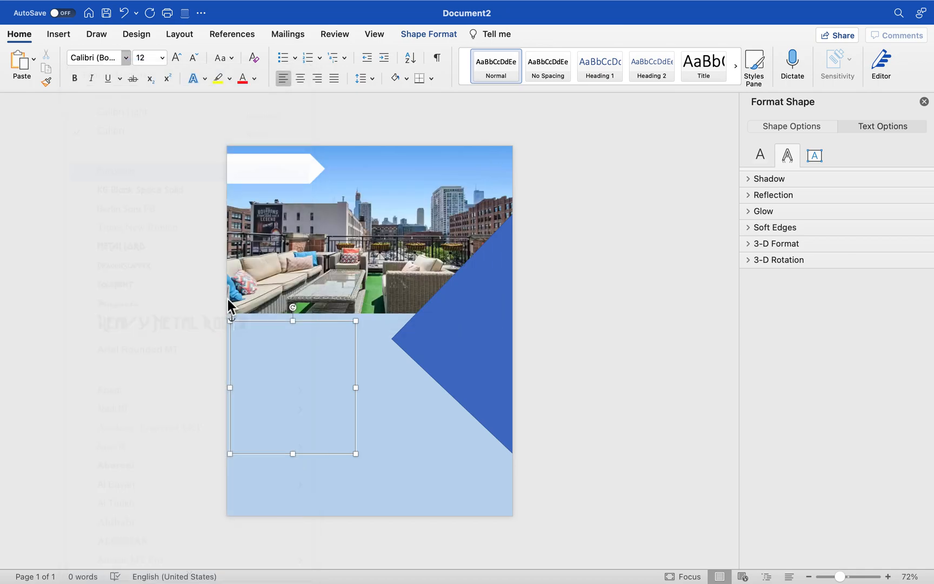
pyautogui.click(177, 58)
pyautogui.click(176, 58)
pyautogui.click(176, 58)
pyautogui.click(176, 58)
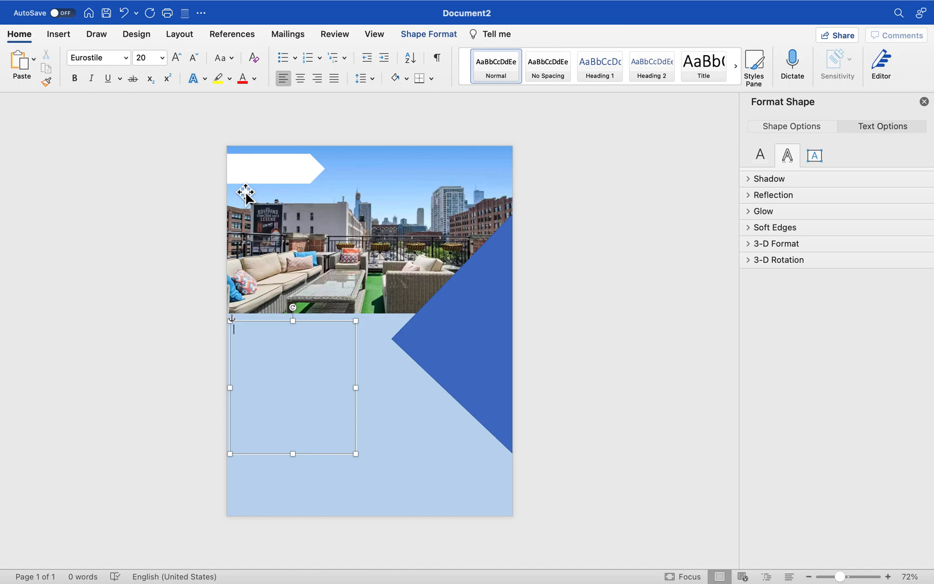
# Step: Enter "PROPERTY DESCRIPTION", a blank line and "4+ sentences" in the text box, and shrink the box so the heading wraps onto two lines
pyautogui.write('PROPERTY DES')
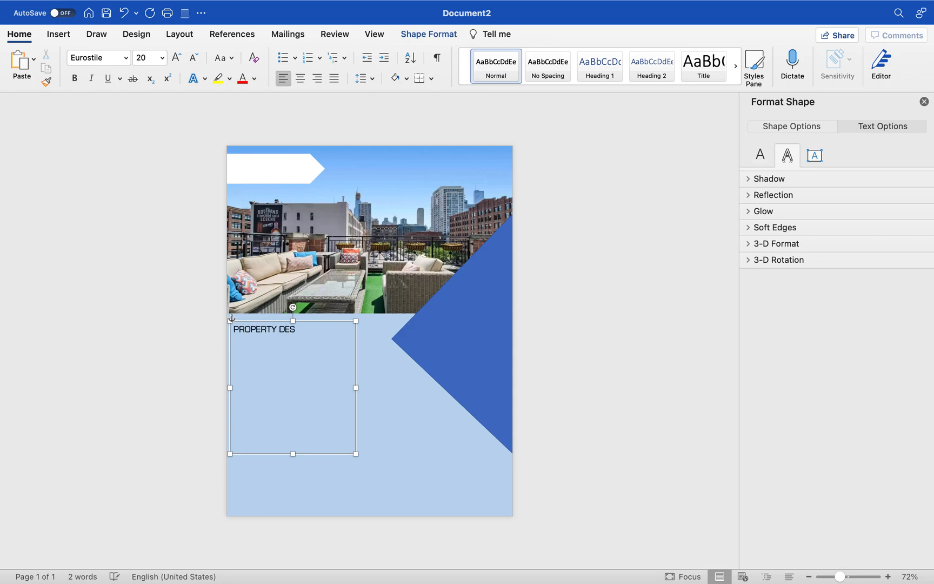
pyautogui.write('CRIPTION')
pyautogui.press('Return')
pyautogui.press('Return')
pyautogui.write('4+ sen')
pyautogui.write('tenec')
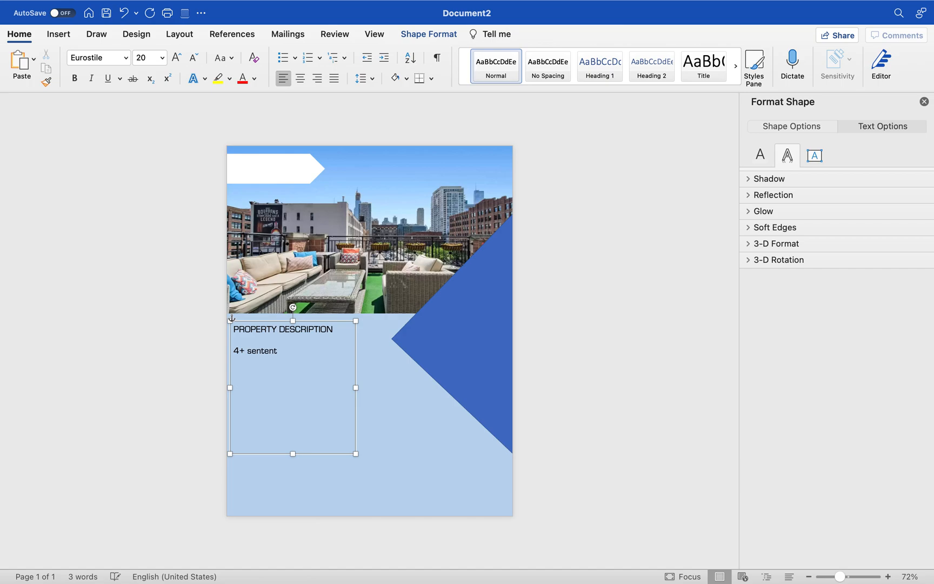
pyautogui.press('BackSpace')
pyautogui.press('BackSpace')
pyautogui.write('ces')
pyautogui.moveTo(357, 455); pyautogui.dragTo(329, 399)
pyautogui.click(378, 376)
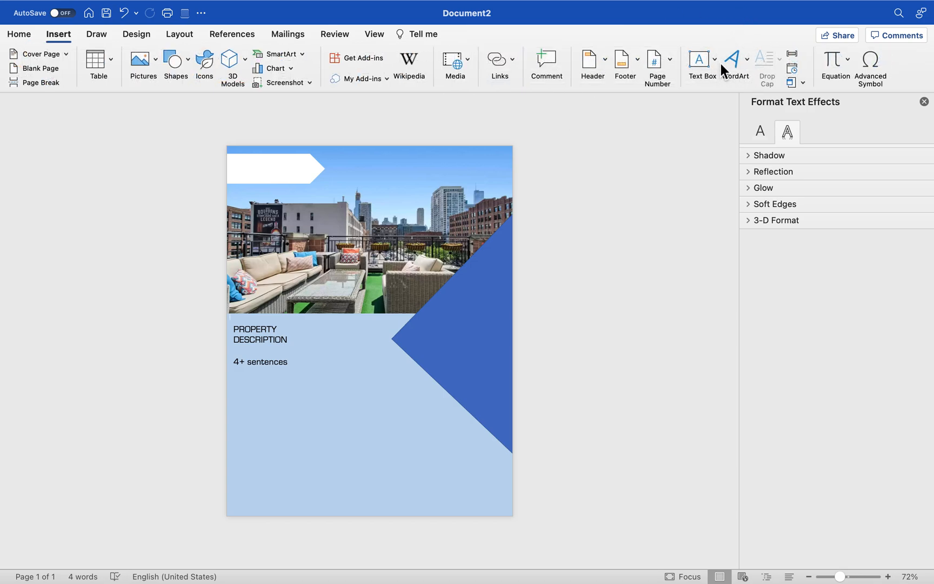
# Step: Draw a second text box about 1.81" wide and 3.42" high between the description and the blue triangle, with no fill and no outline
pyautogui.click(715, 60)
pyautogui.click(727, 79)
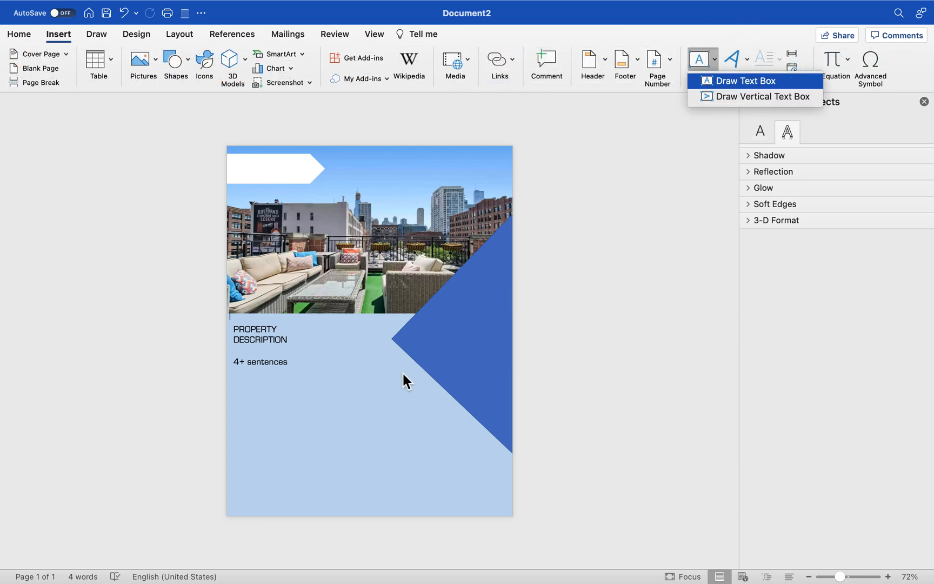
pyautogui.moveTo(325, 326); pyautogui.dragTo(375, 388)
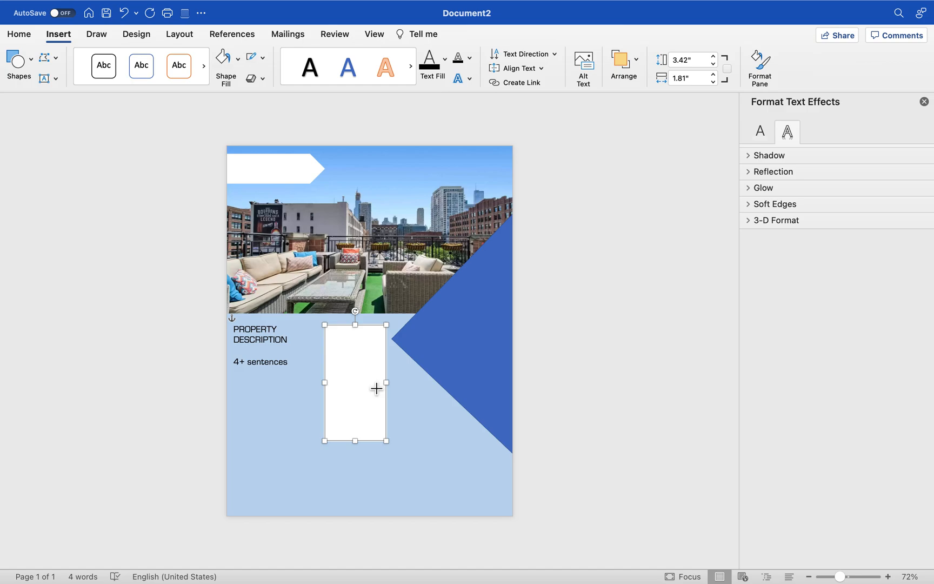
pyautogui.click(240, 58)
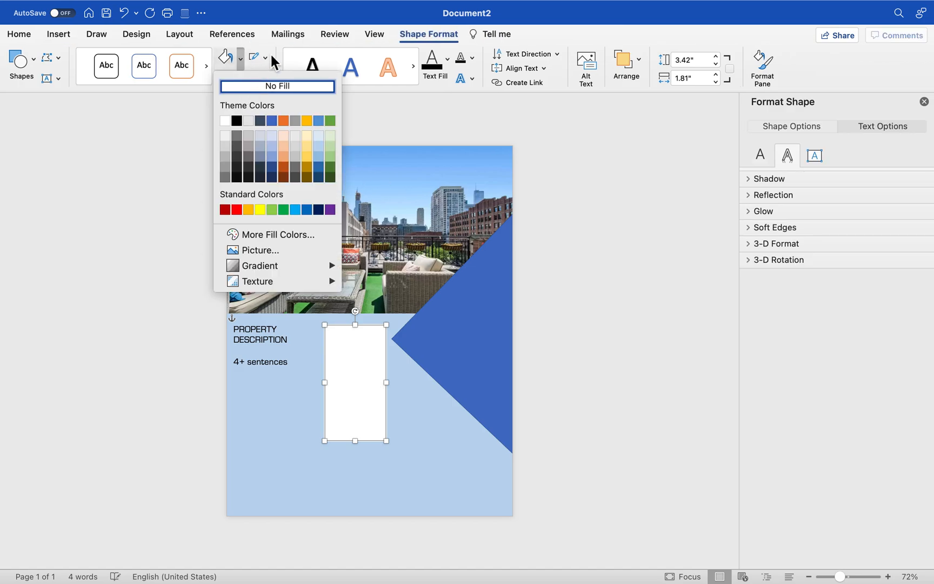
pyautogui.click(266, 57)
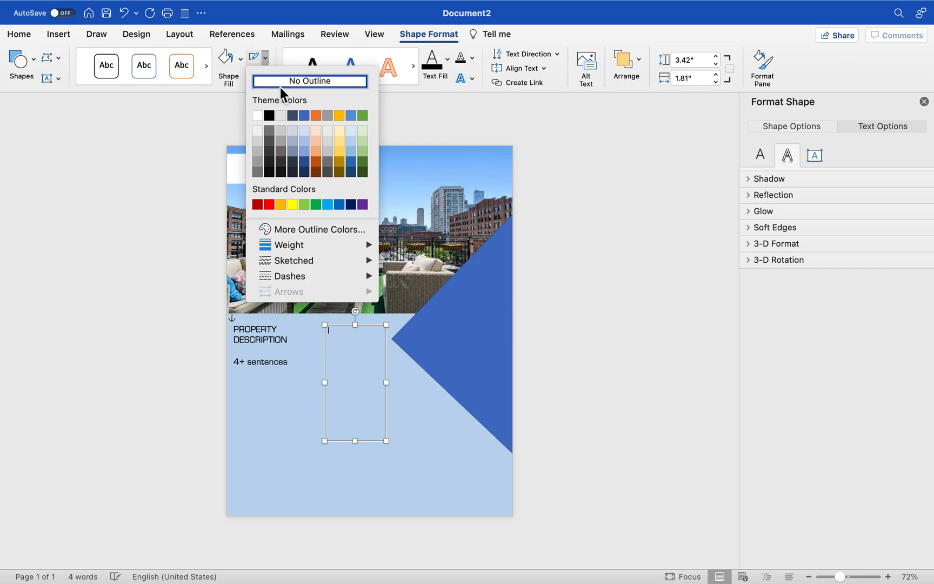
pyautogui.click(287, 82)
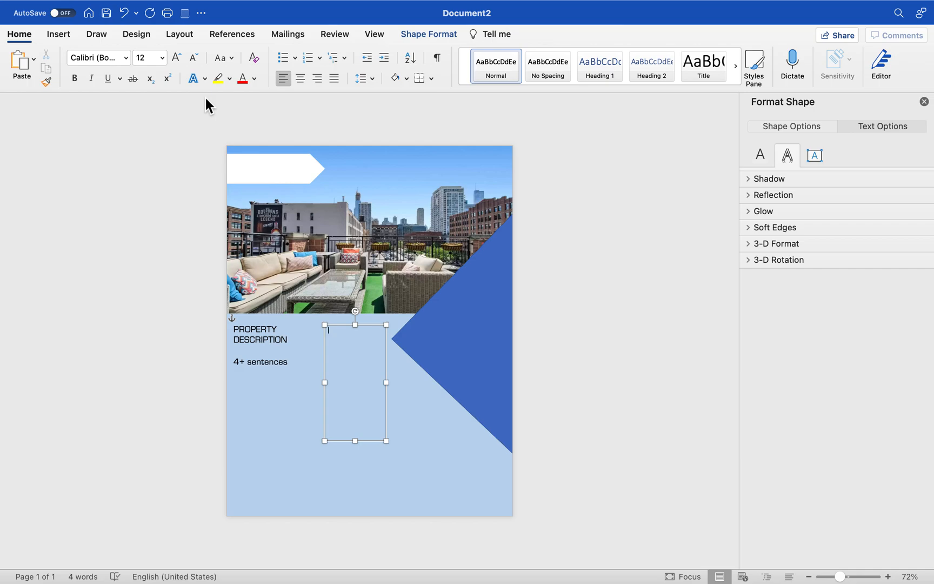
# Step: Set the second text box's font to Times New Roman and start a bulleted list with "In-building Gym" and "Parking Included"
pyautogui.click(126, 58)
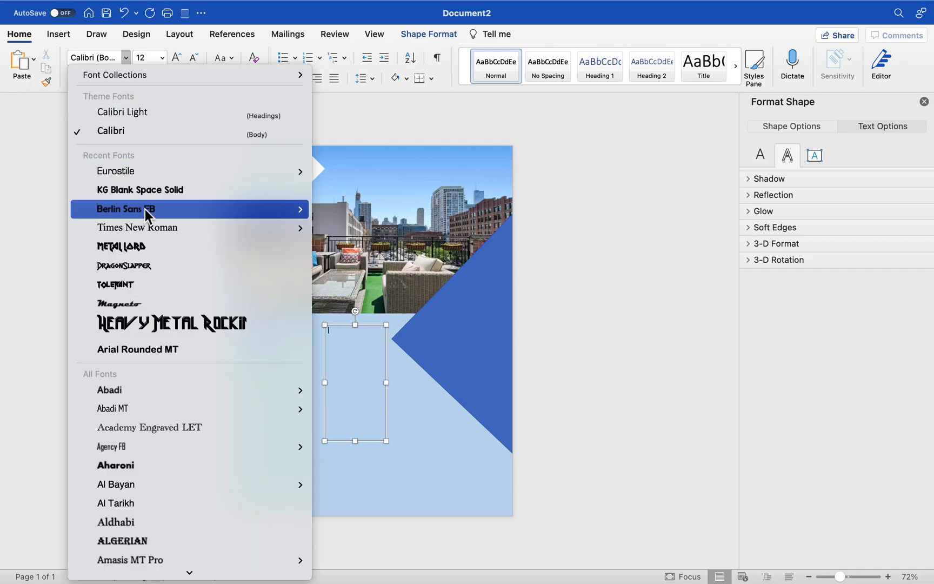
pyautogui.click(265, 100)
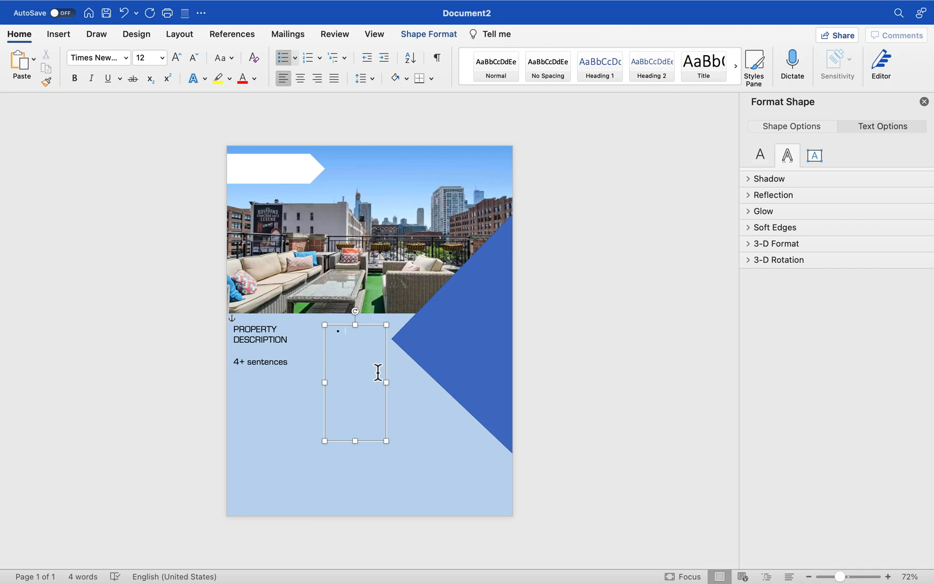
pyautogui.write('In-bui')
pyautogui.write('lding Gym ')
pyautogui.write('Parking Included')
# Step: Add the bullets "Newly Renovated" and "Stainless Steel Appliances" to the list
pyautogui.write('ea')
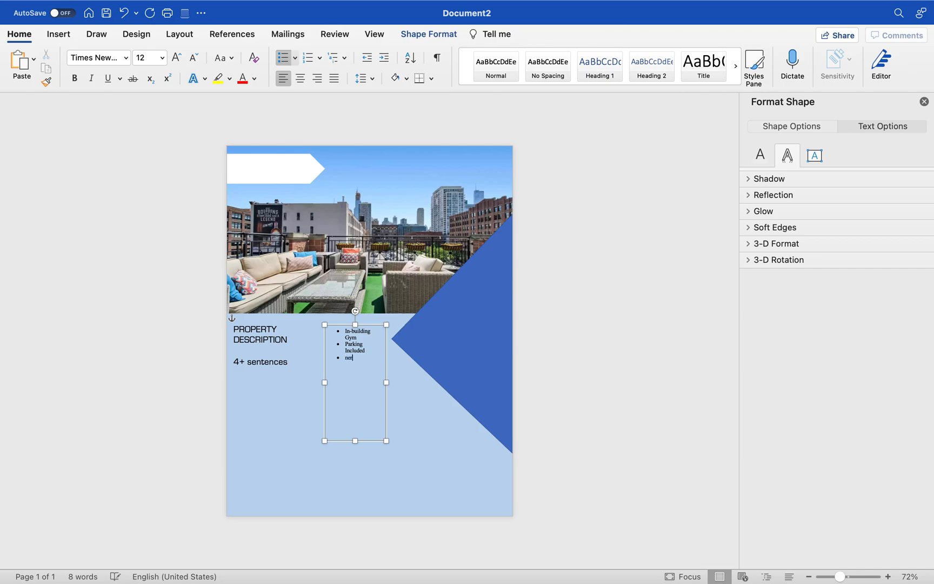
pyautogui.press('BackSpace')
pyautogui.press('BackSpace')
pyautogui.press('BackSpace')
pyautogui.write('Ne')
pyautogui.press('BackSpace')
pyautogui.press('BackSpace')
pyautogui.press('BackSpace')
pyautogui.press('BackSpace')
pyautogui.press('Return')
pyautogui.write('Newly Ron')
pyautogui.press('BackSpace')
pyautogui.press('BackSpace')
pyautogui.write('enovate')
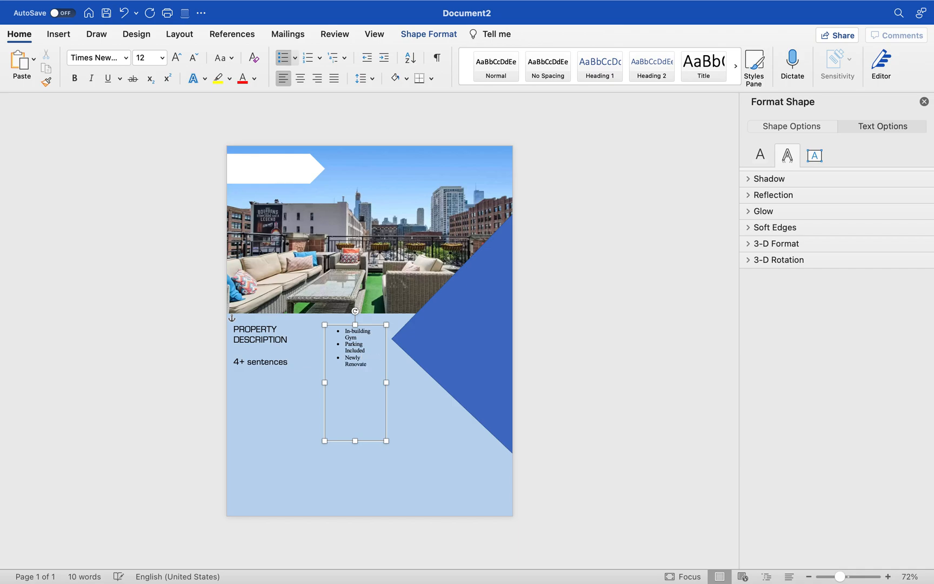
pyautogui.write('d Stain')
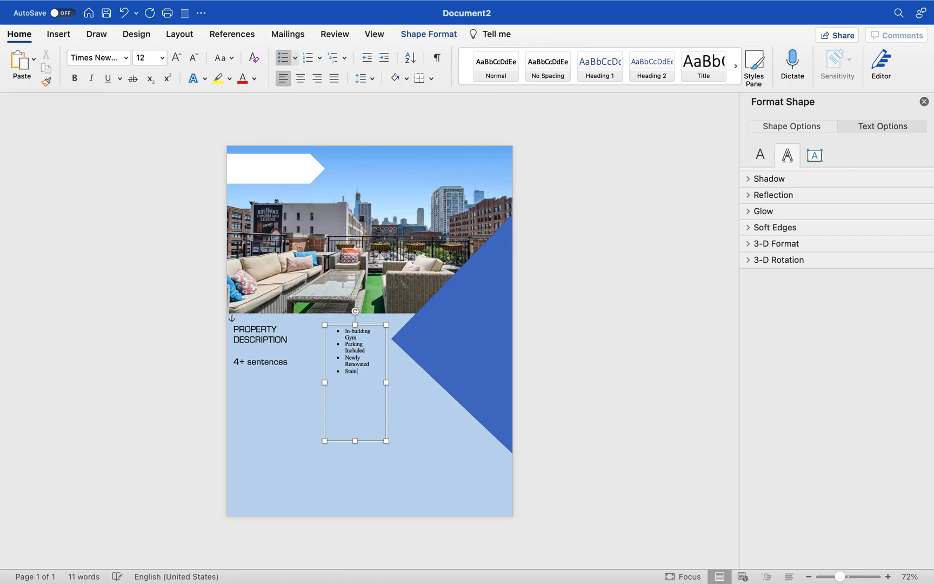
pyautogui.write('less Steel Appliances')
pyautogui.press('Return')
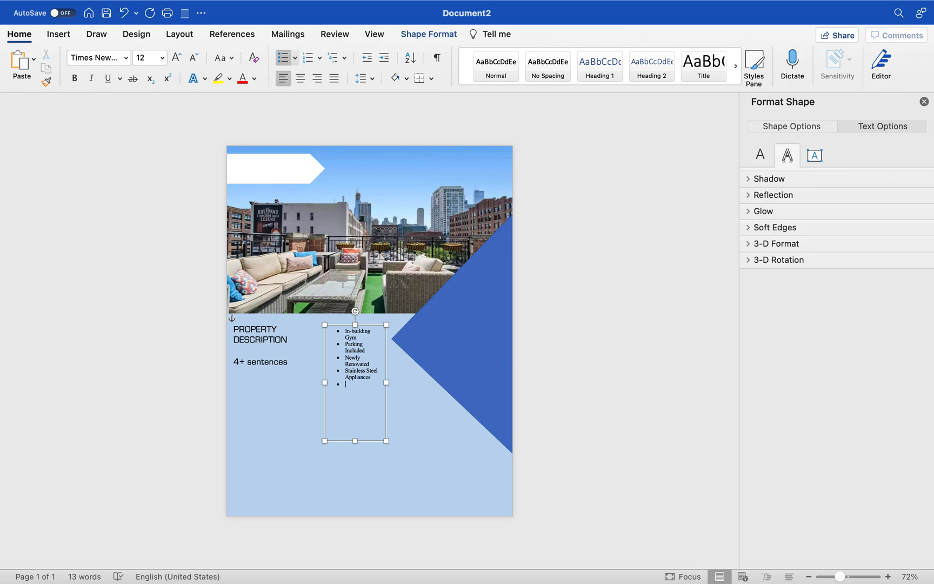
# Step: End the bulleted list and add the unbulleted text "PROPERTY DETAIL BULLETED LIST" below it
pyautogui.press('BackSpace')
pyautogui.press('Return')
pyautogui.write('PROPERTY DETAIL BULLETED LIST')
pyautogui.click(283, 506)
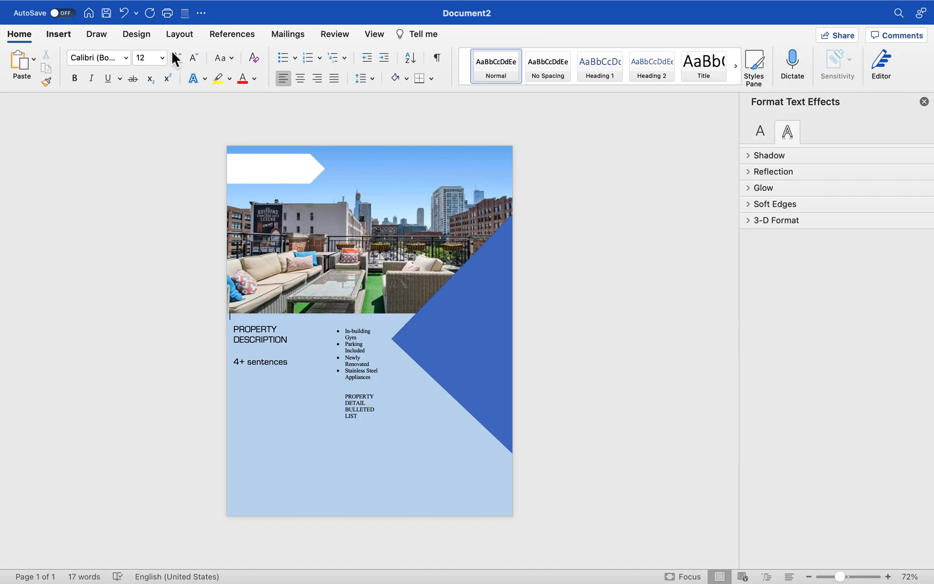
# Step: Draw a wave banner shape about 3.31" wide and 1.12" high near the page's lower-left corner
pyautogui.click(56, 32)
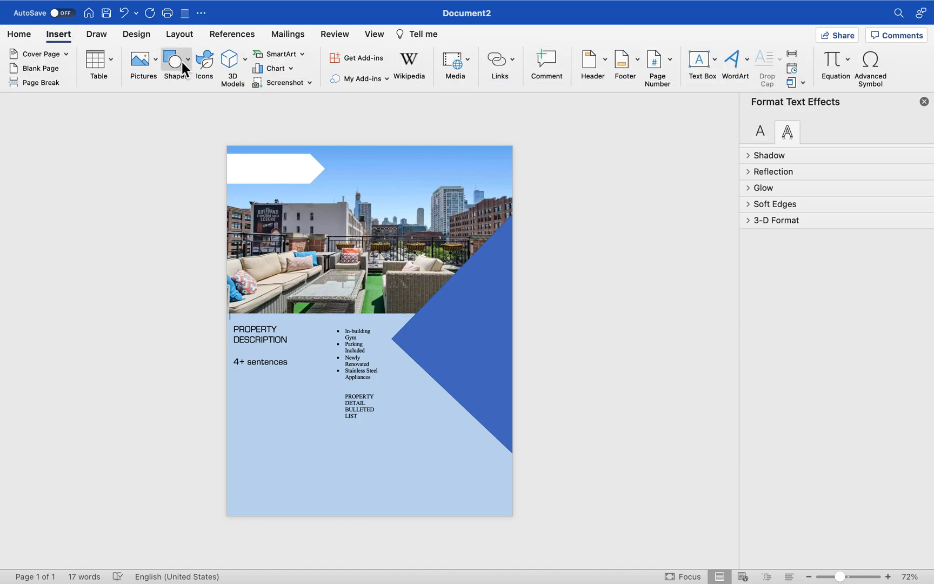
pyautogui.click(180, 59)
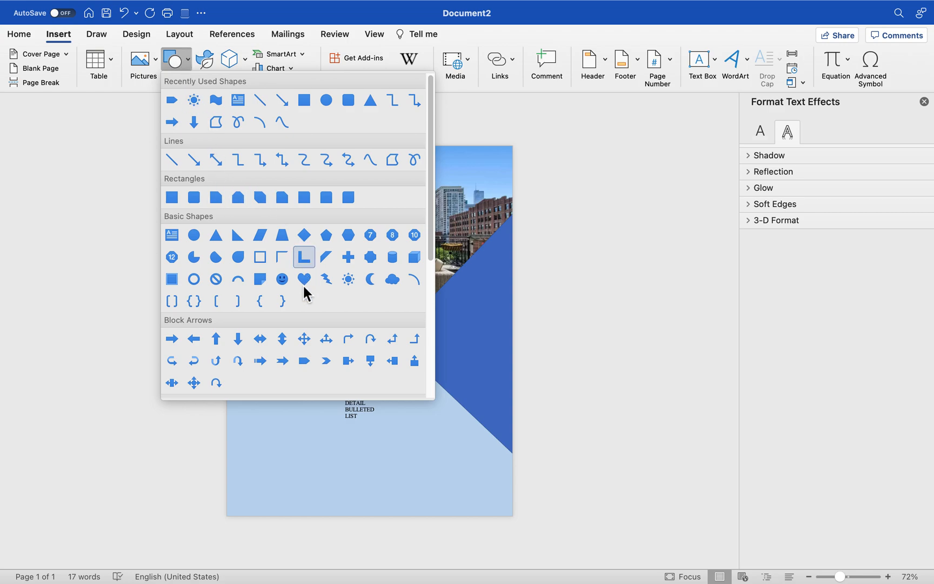
pyautogui.scroll(-4, 308, 365)
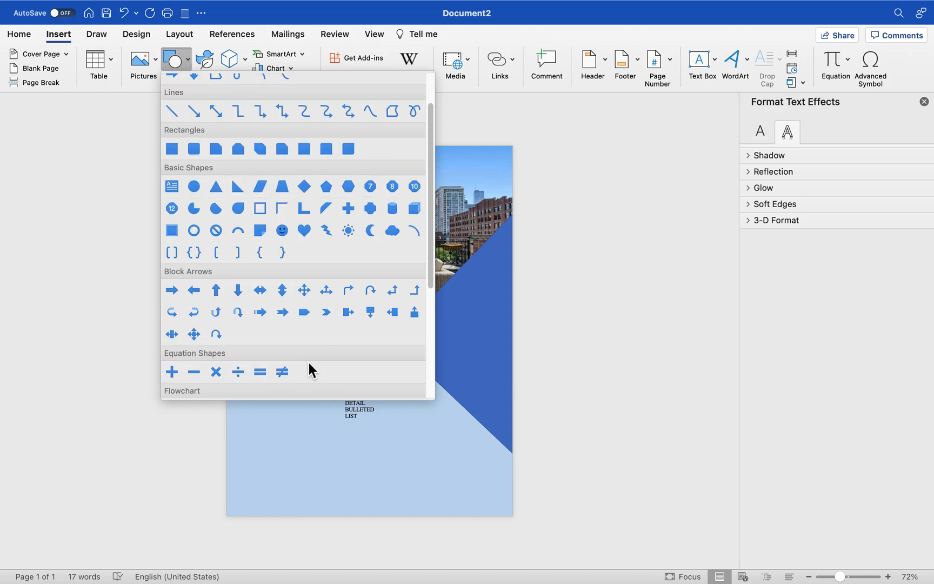
pyautogui.scroll(-3, 297, 289)
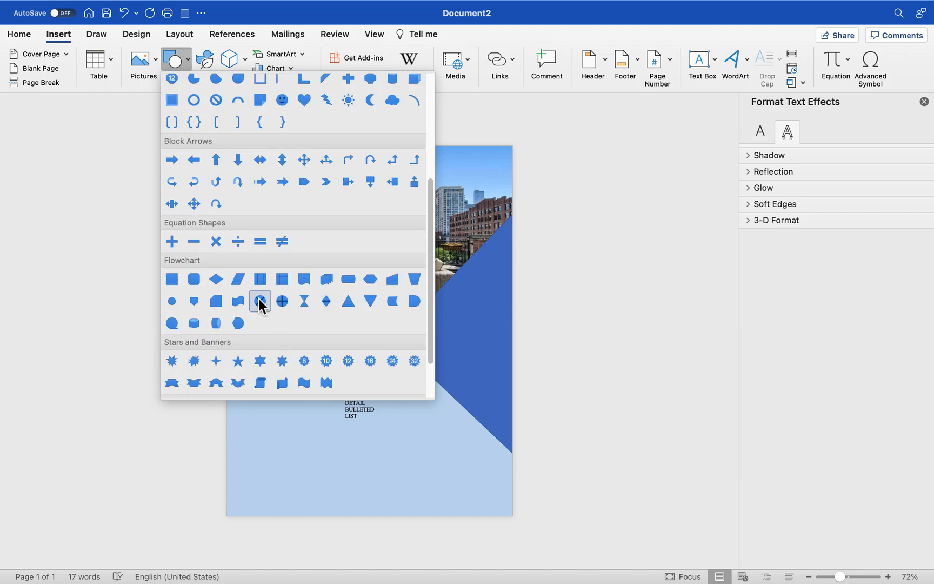
pyautogui.scroll(-2, 359, 314)
pyautogui.click(306, 334)
pyautogui.moveTo(247, 462); pyautogui.dragTo(358, 500)
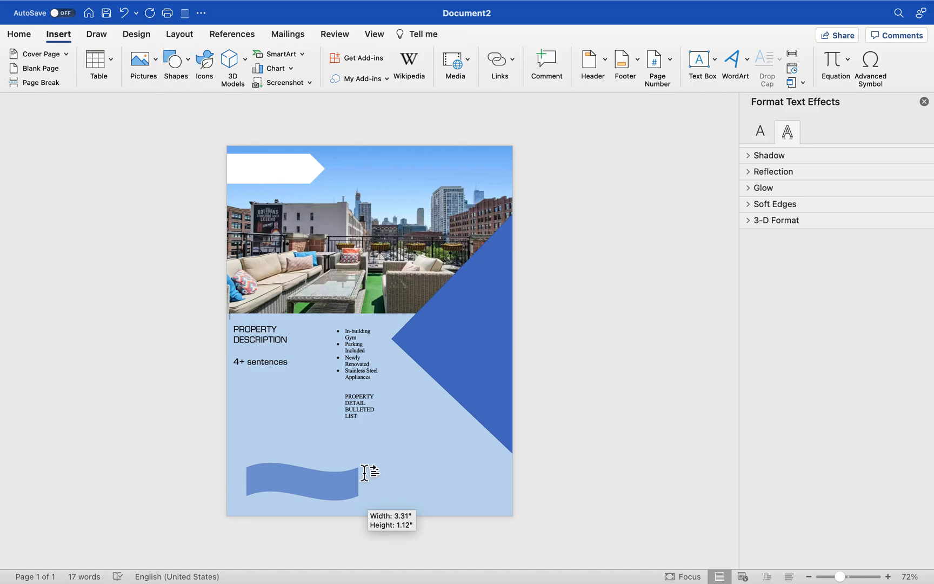
# Step: Fill the wave banner with dark orange
pyautogui.click(300, 491)
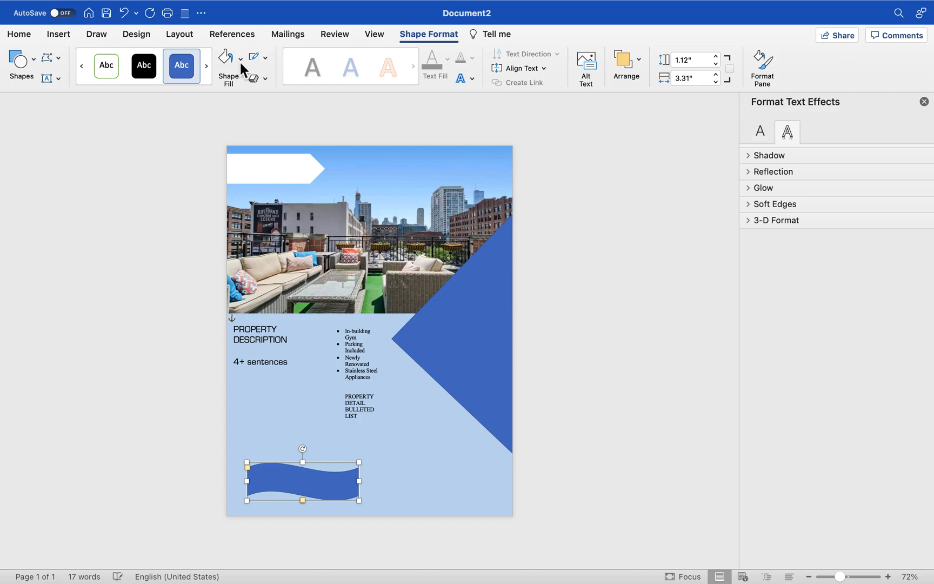
pyautogui.click(240, 59)
pyautogui.click(241, 59)
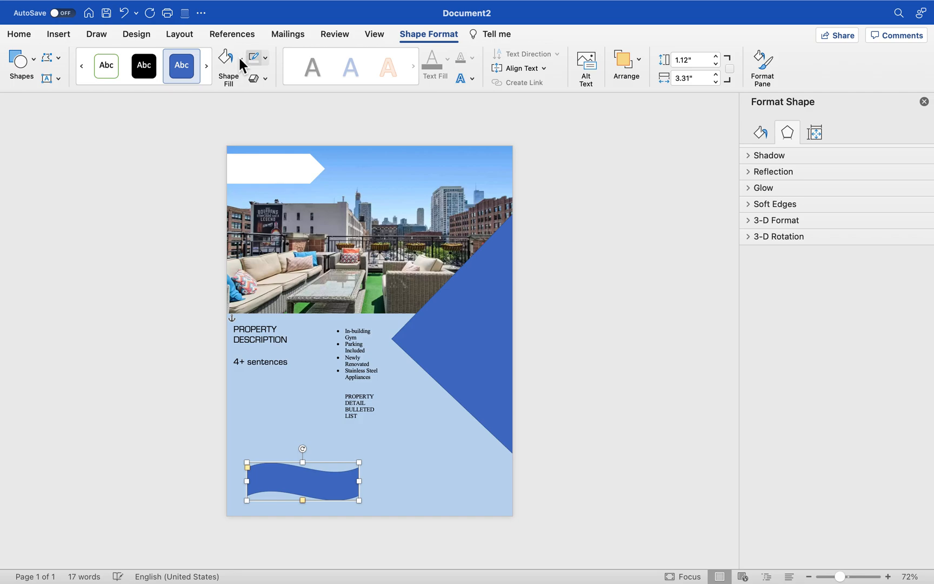
pyautogui.click(239, 58)
pyautogui.click(283, 167)
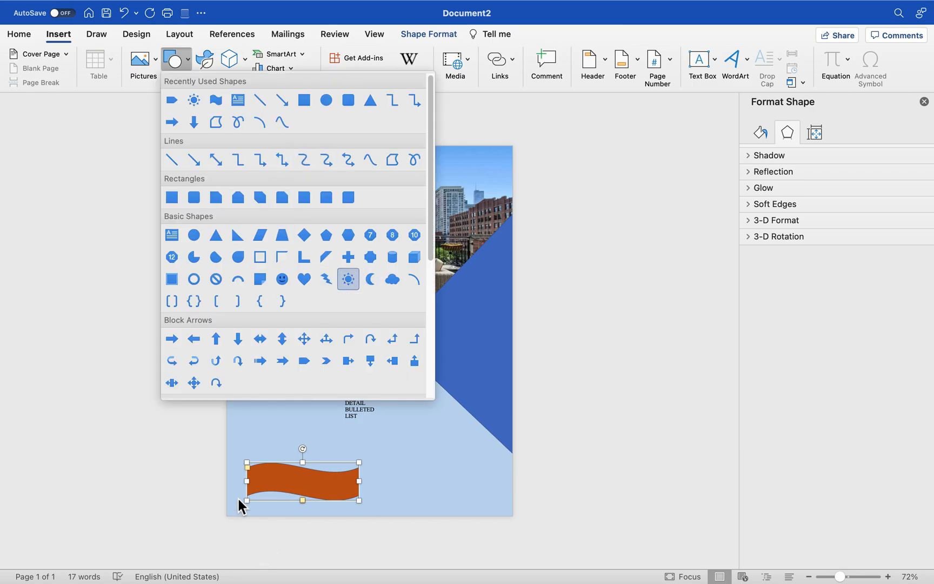
# Step: Draw a sun shape about 1.6" wide and 1.38" high over the wave banner's left end and fill it with golden yellow
pyautogui.moveTo(249, 460); pyautogui.dragTo(303, 504)
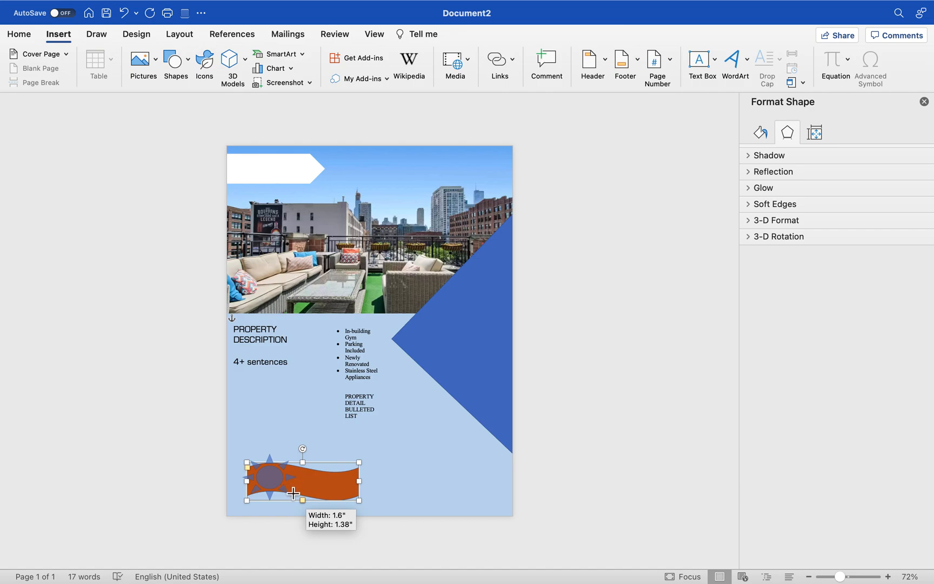
pyautogui.moveTo(287, 490); pyautogui.dragTo(297, 500)
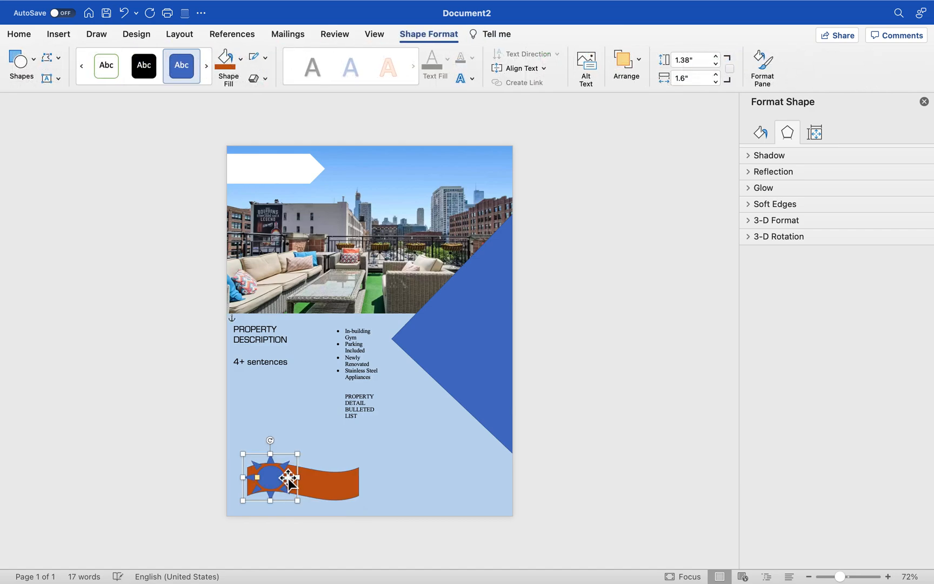
pyautogui.click(239, 60)
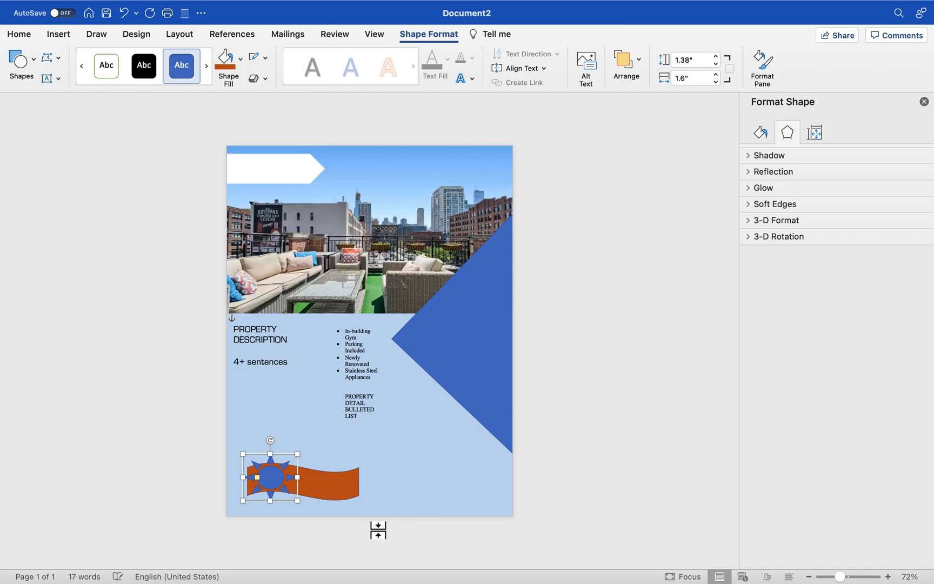
pyautogui.click(401, 489)
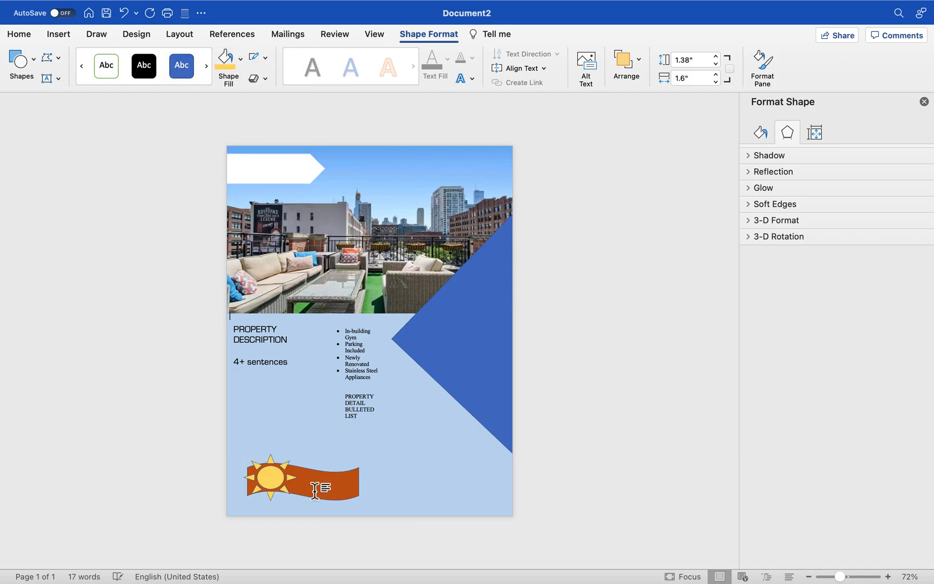
# Step: Draw a text box about 1.56" wide and 0.6" high over the wave banner, beside the sun
pyautogui.click(58, 34)
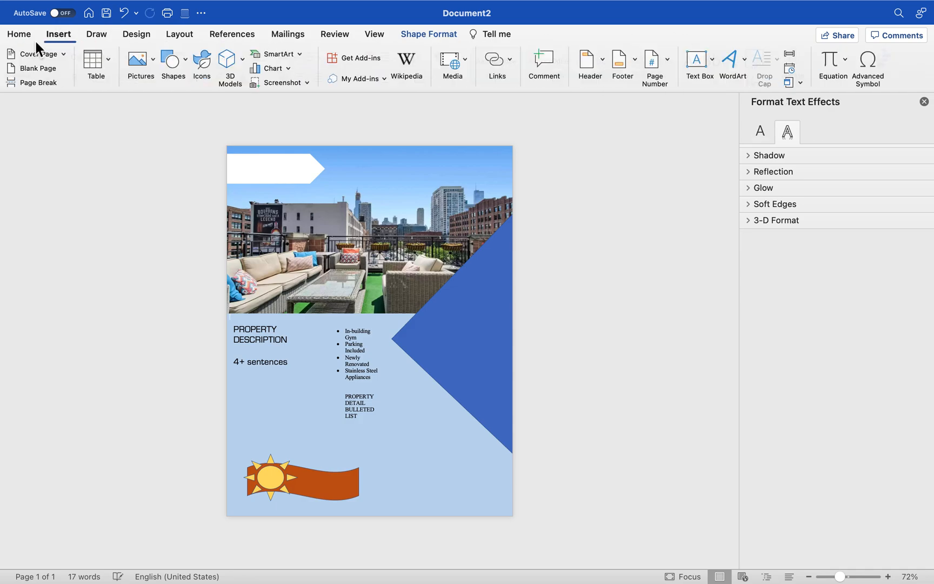
pyautogui.click(713, 70)
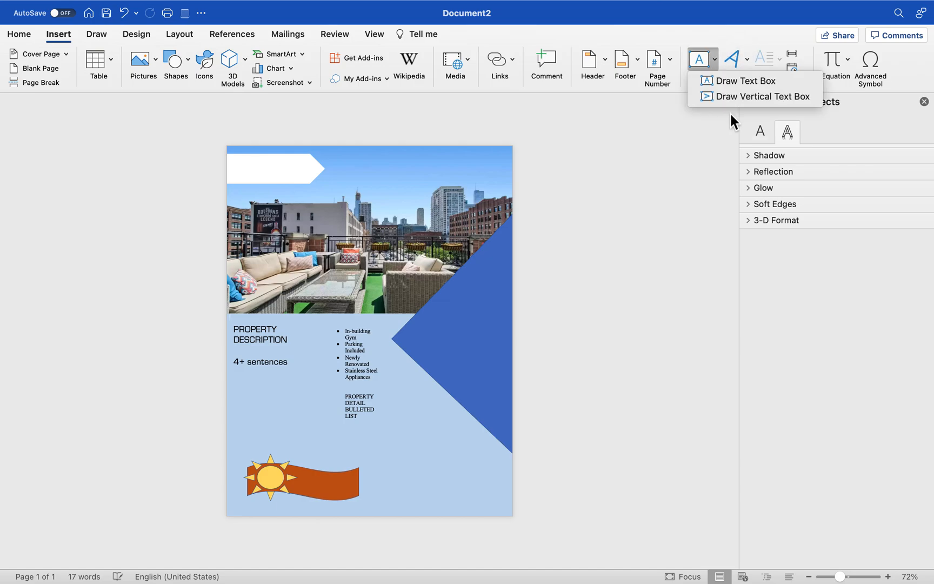
pyautogui.click(746, 81)
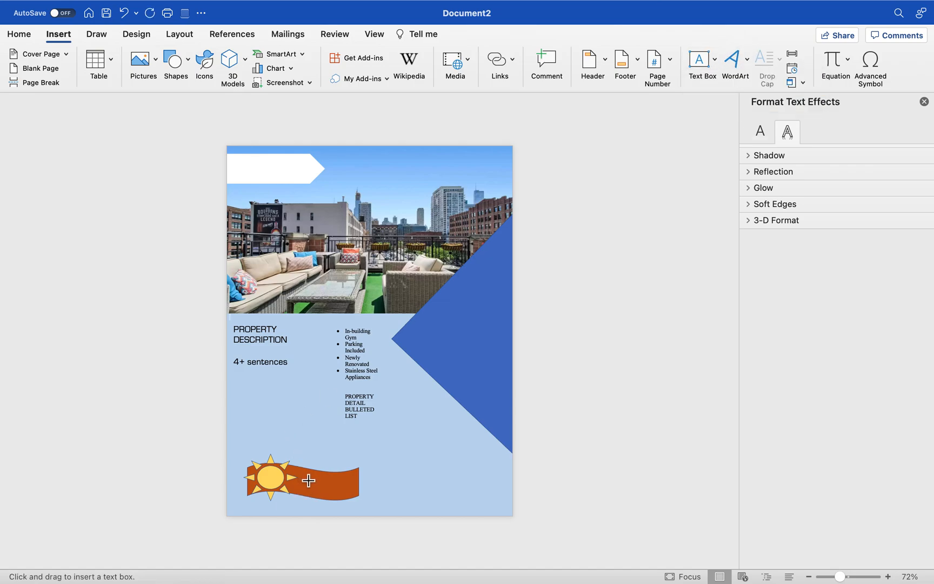
pyautogui.moveTo(311, 486); pyautogui.dragTo(361, 499)
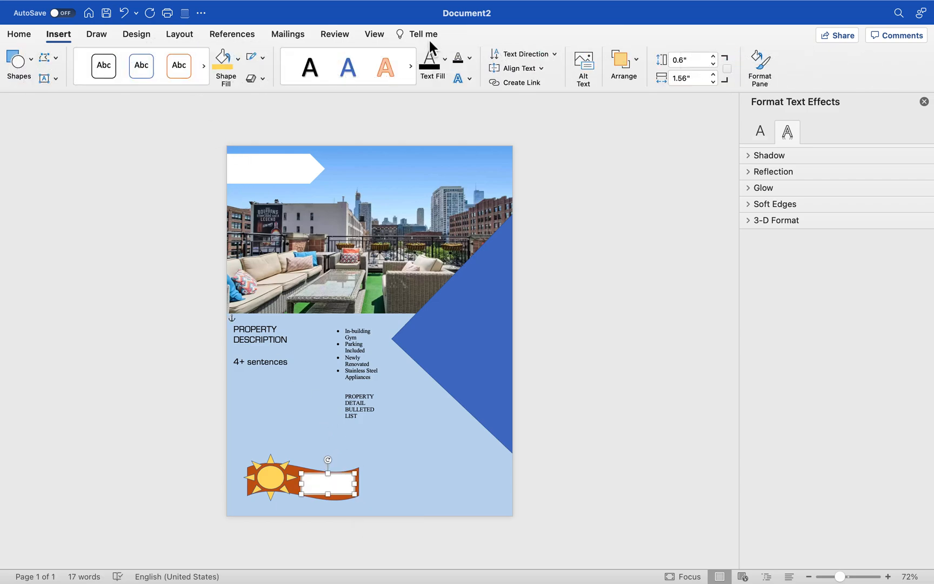
# Step: Remove the fill and the outline from the new text box on the wave banner
pyautogui.click(240, 66)
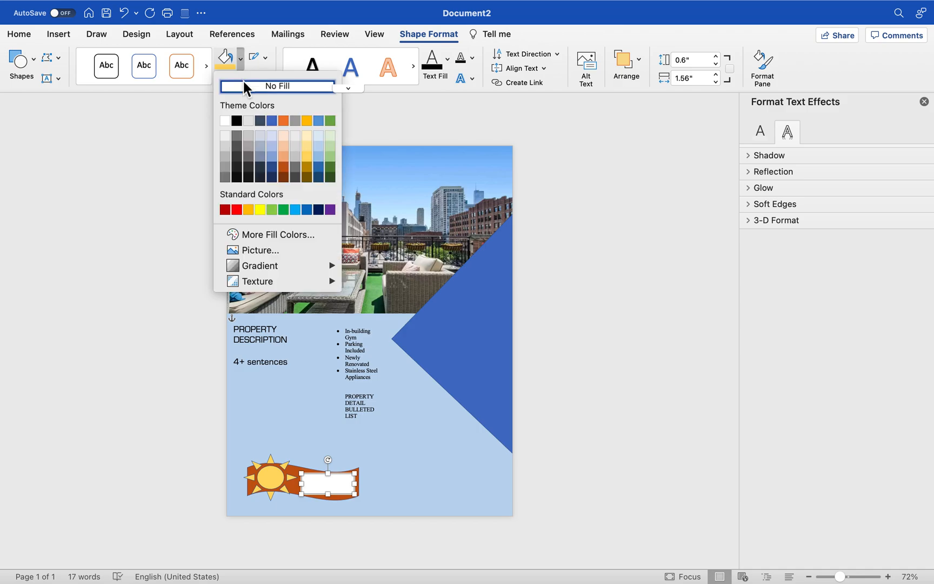
pyautogui.click(245, 85)
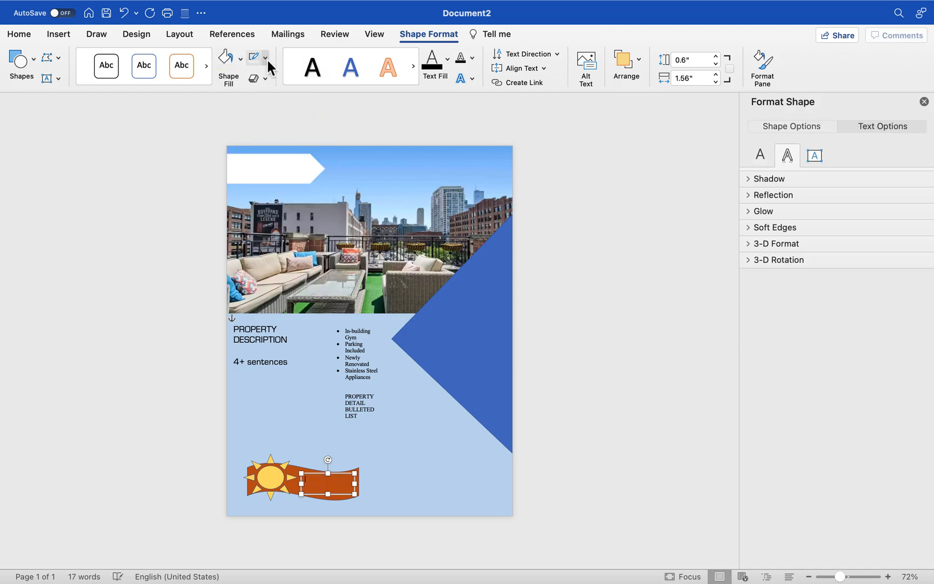
pyautogui.click(265, 57)
pyautogui.click(277, 82)
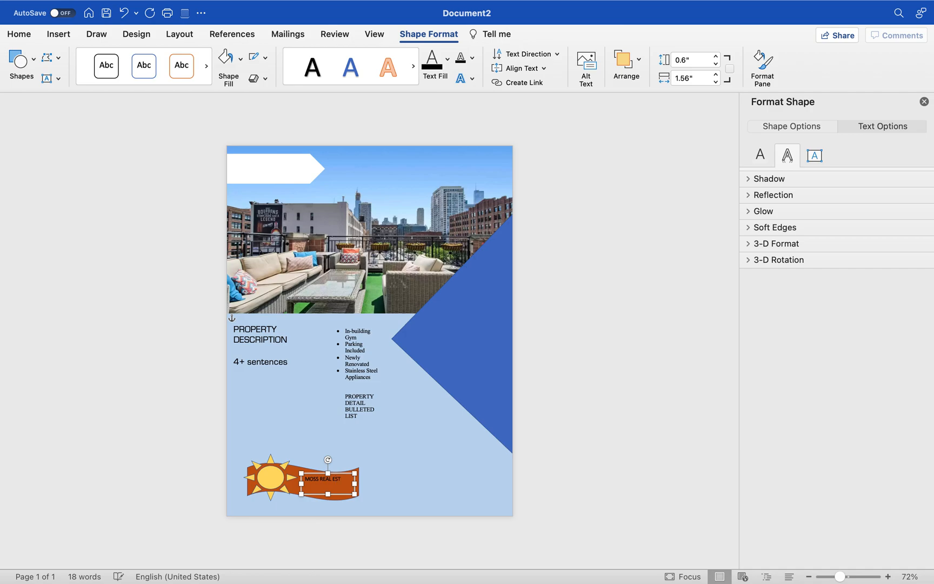
# Step: Enter "MOSS REAL ESTATE" in the banner's text box, with MOSS on its own line, and select the text
pyautogui.click(320, 480)
pyautogui.press('Return')
pyautogui.moveTo(341, 486); pyautogui.dragTo(292, 485)
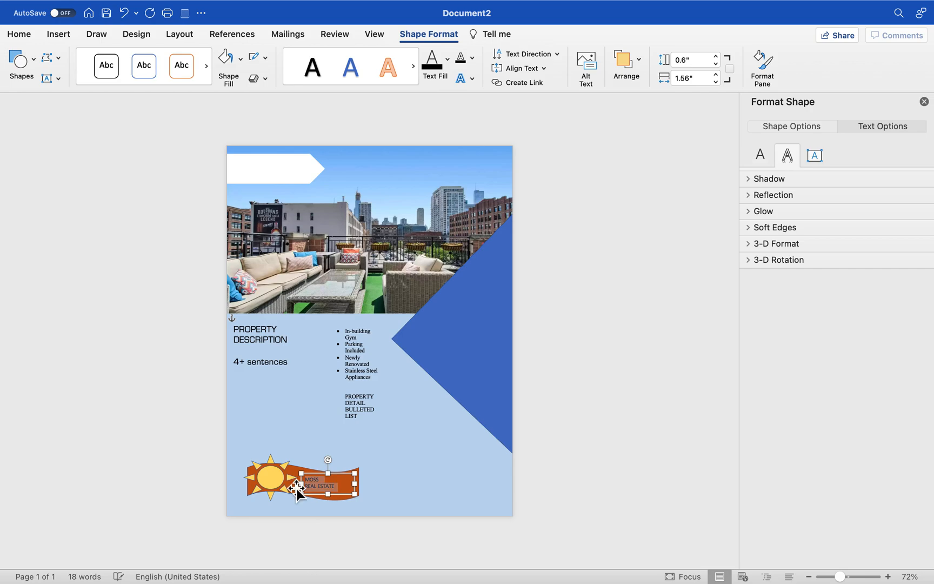
pyautogui.click(18, 37)
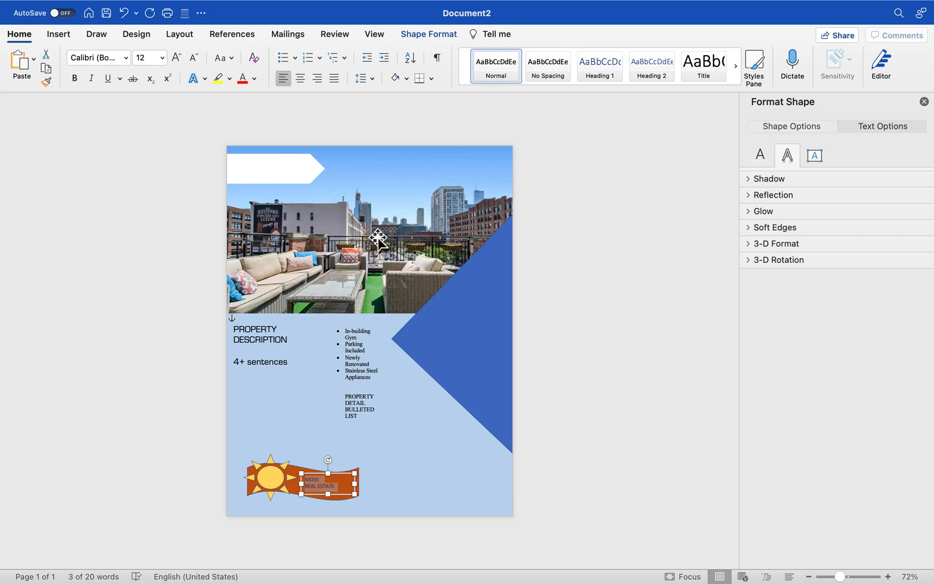
# Step: Switch to Safari and examine the sample real estate flyer in the image results
pyautogui.hotkey('ctrl', 'Right')
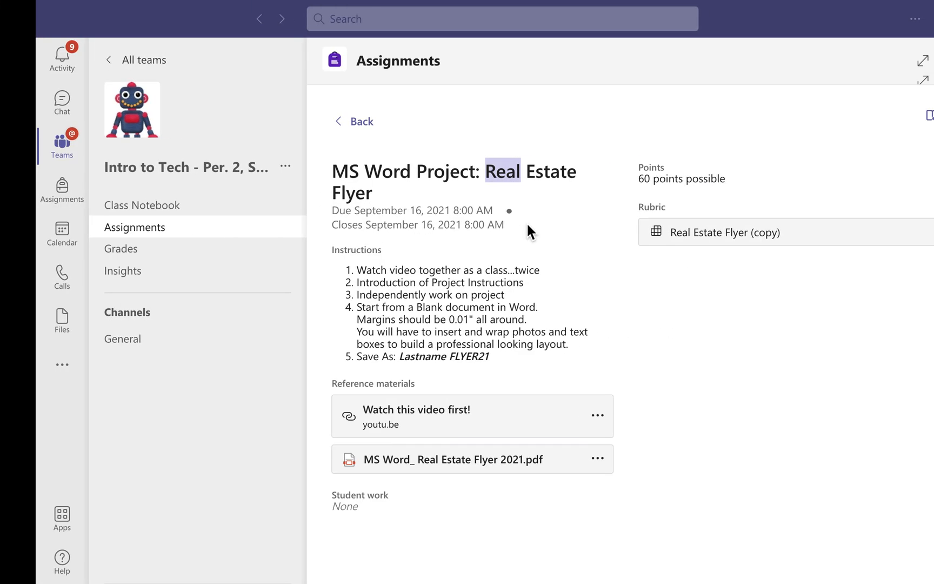
pyautogui.hotkey('ctrl', 'Right')
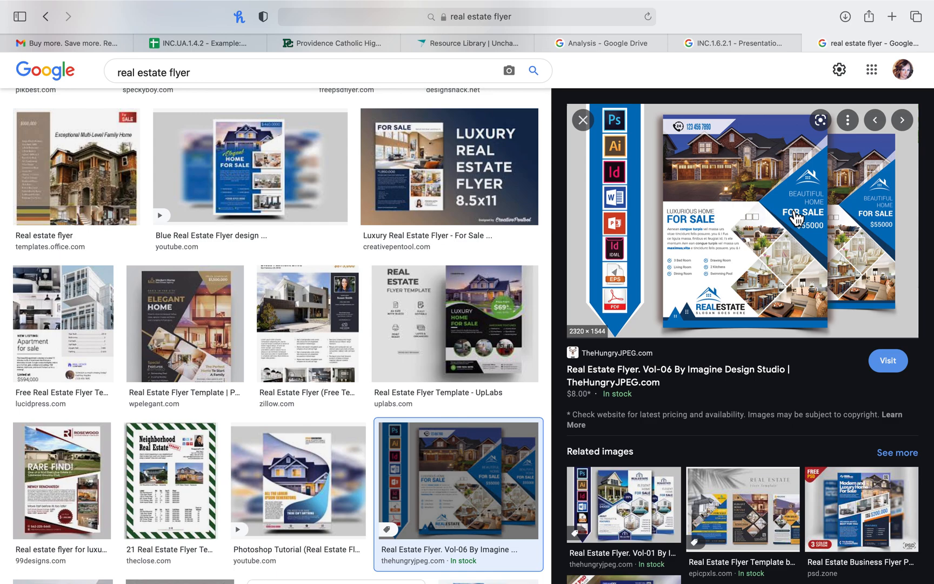
pyautogui.moveTo(878, 4)
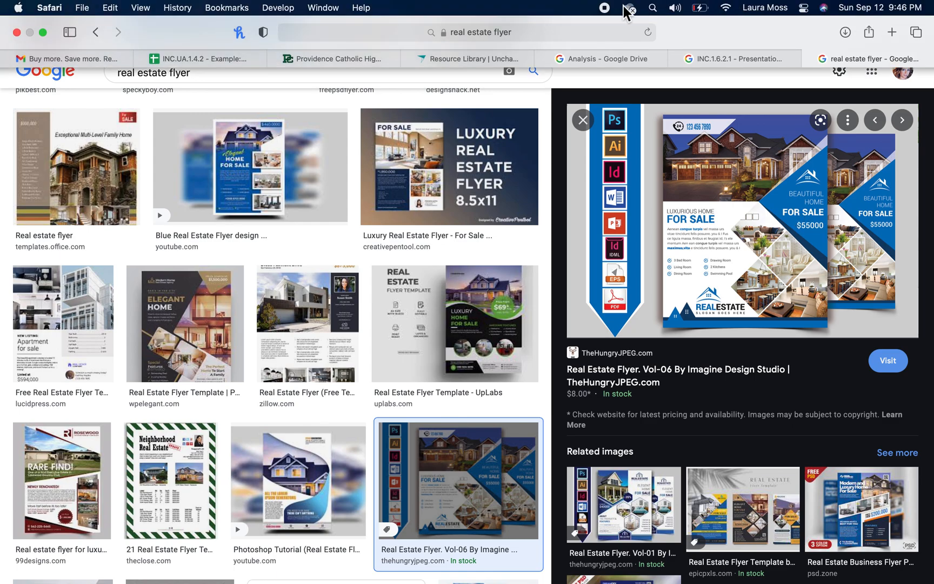